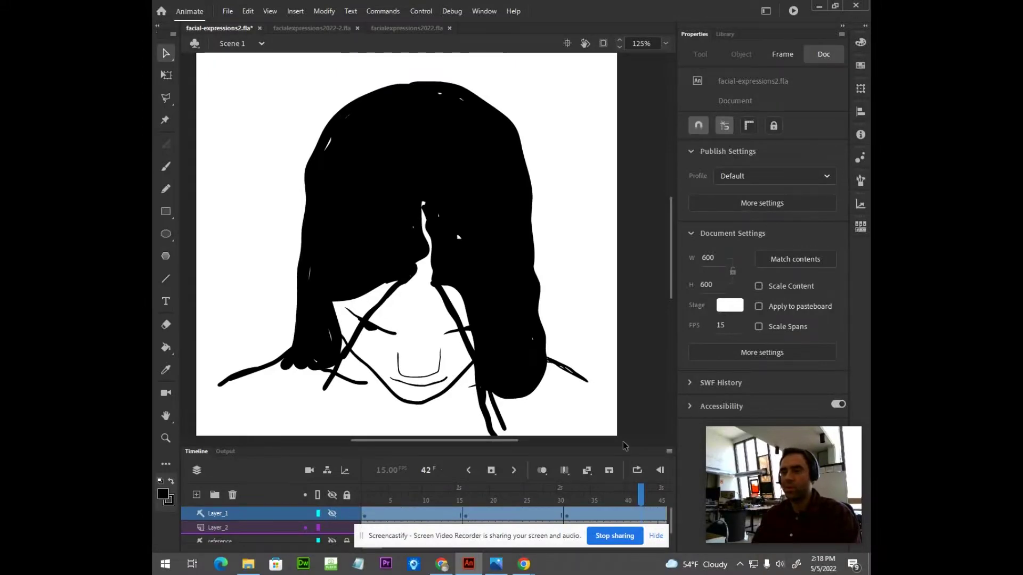
Step: Preview the facial-expressions2 animation, and open the Dr. Katz Professional Therapist Best Compilation video full screen in the browser
key(ctrl+Return)
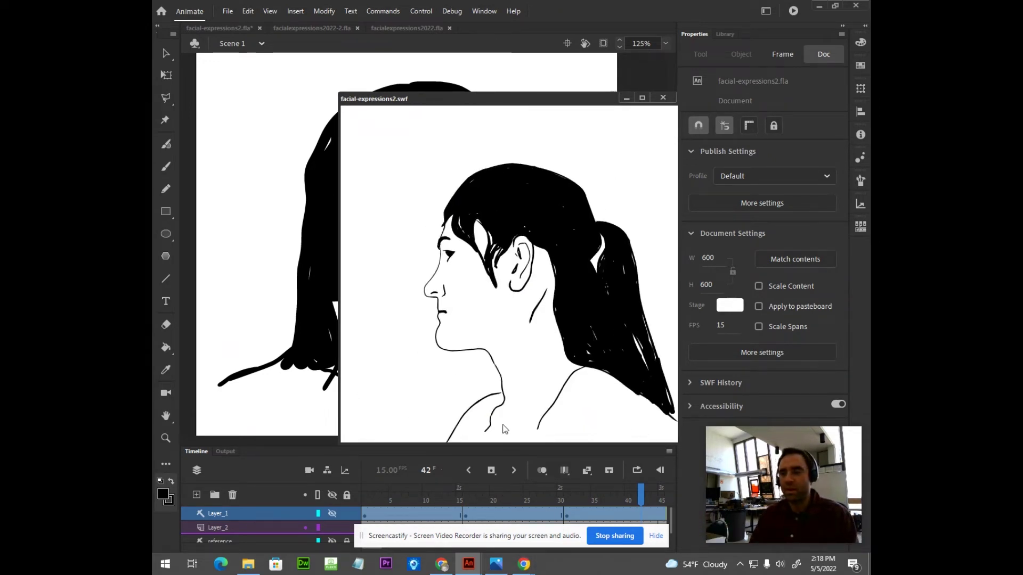
click(521, 562)
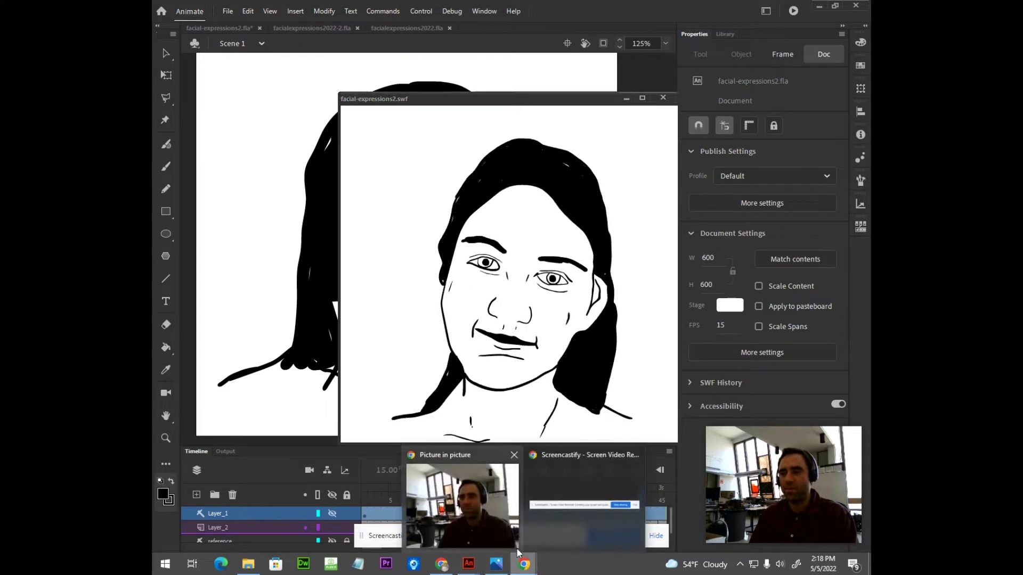
click(441, 563)
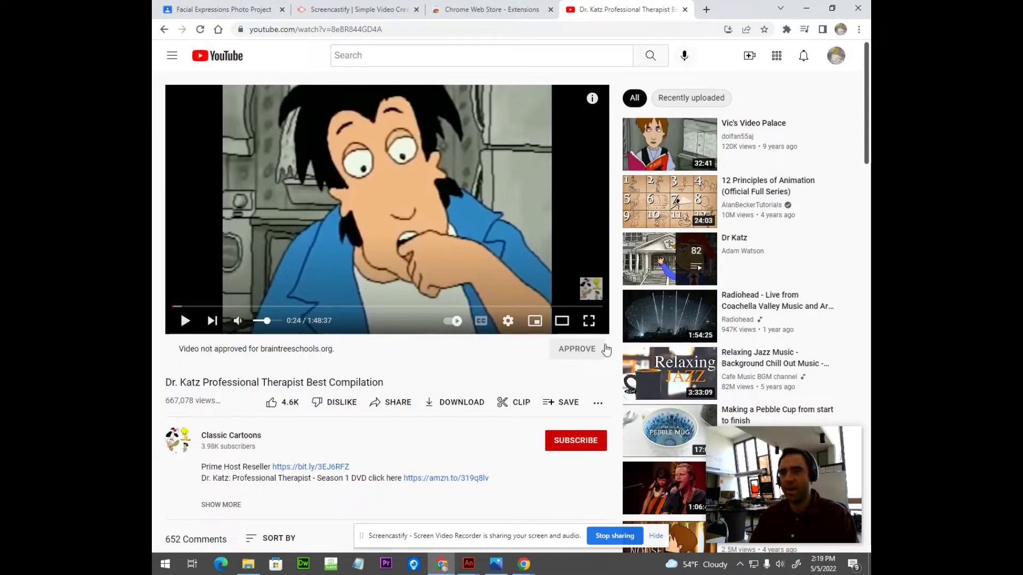
click(588, 320)
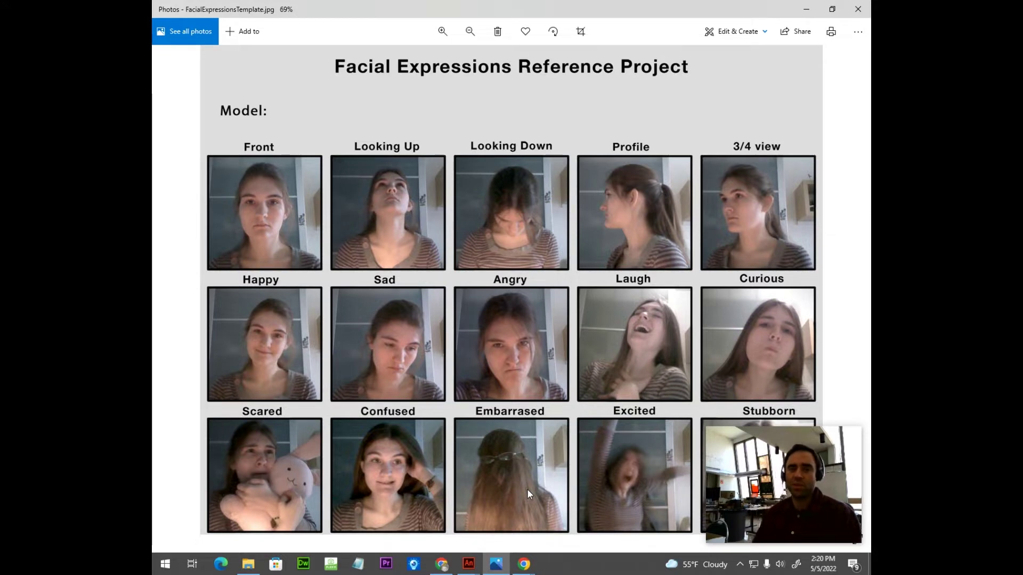
Step: Switch to Adobe Animate and create a Square 600 x 600 ActionScript 3.0 document at 15 fps
key(alt+Tab)
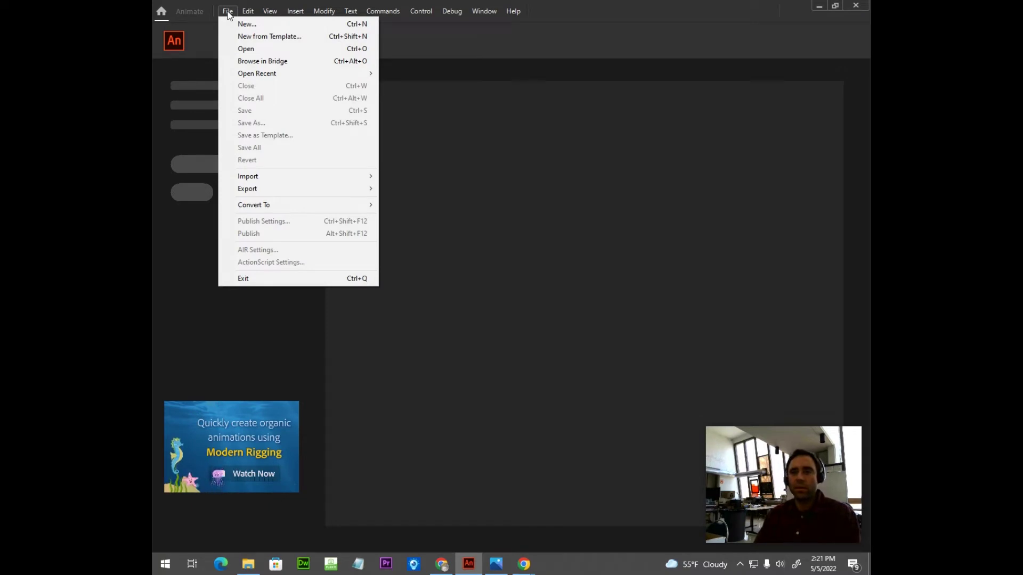
click(247, 24)
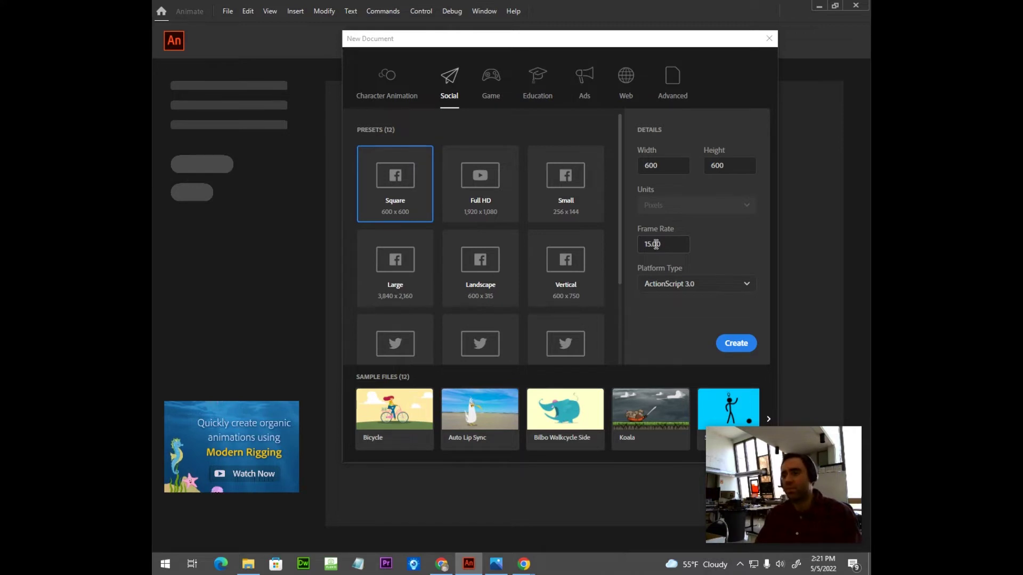
click(733, 345)
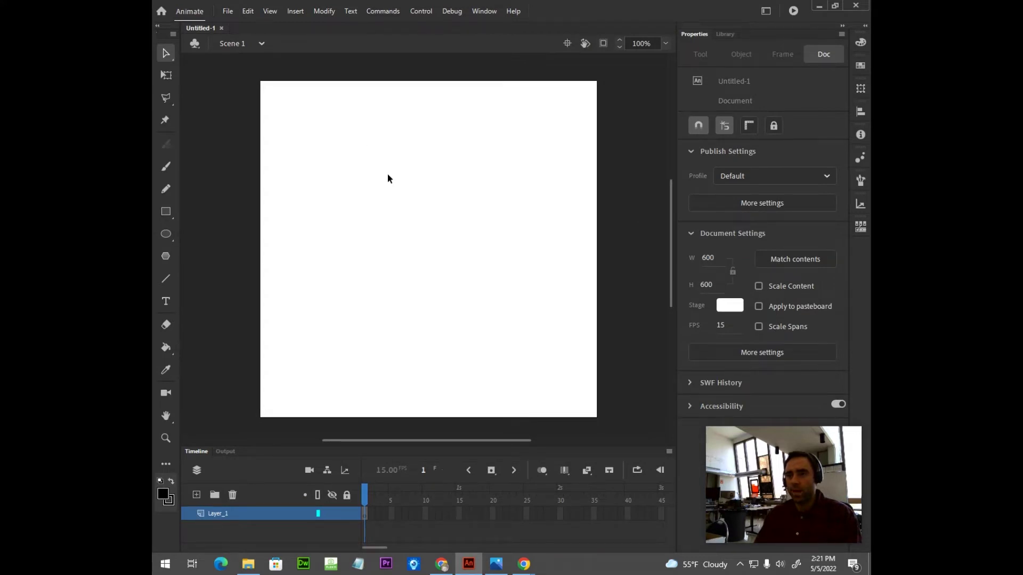
Step: Import the facial expressions template image onto the stage
click(227, 12)
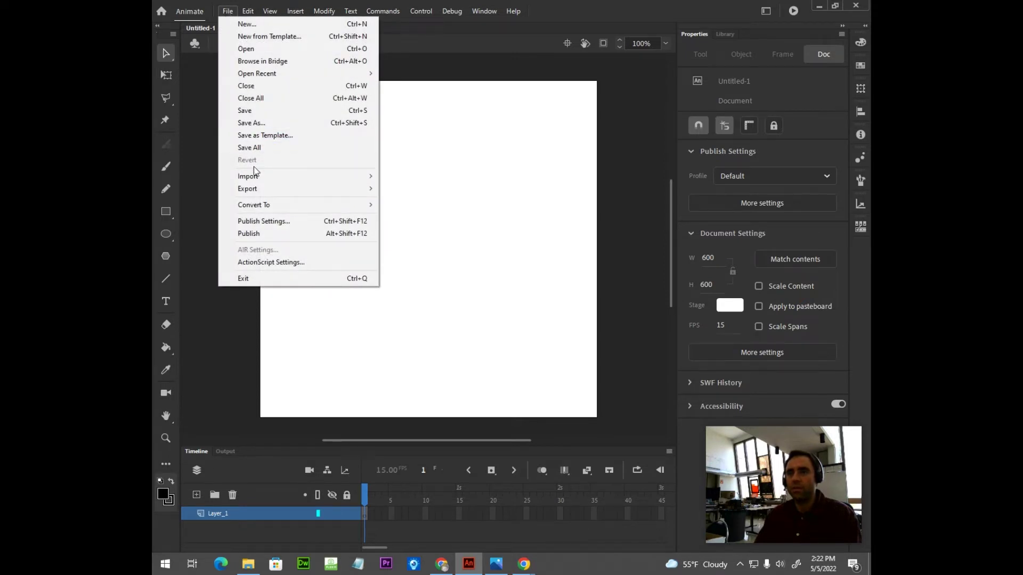
mouse_move(254, 175)
click(411, 178)
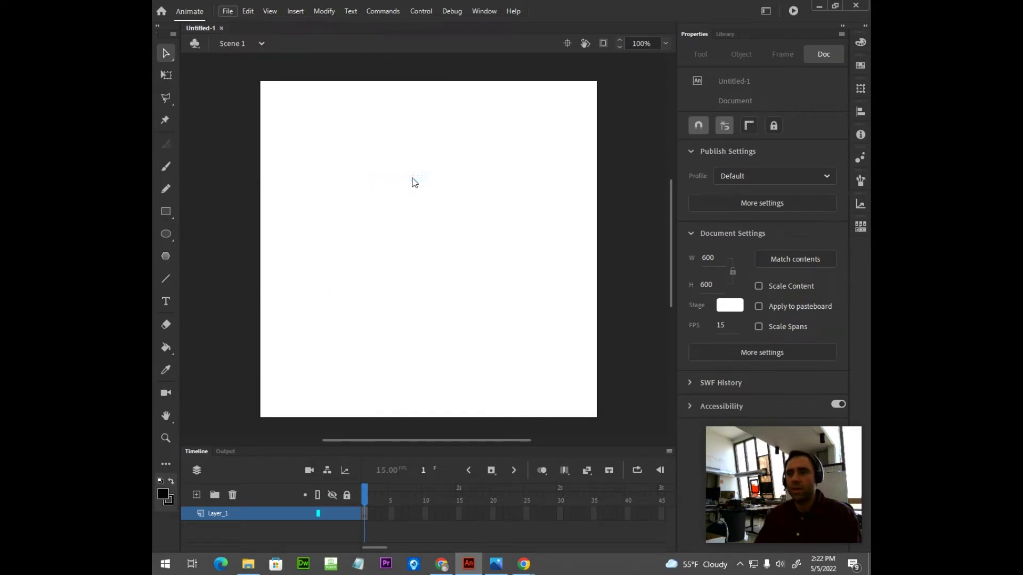
scroll(447, 217, down, 2)
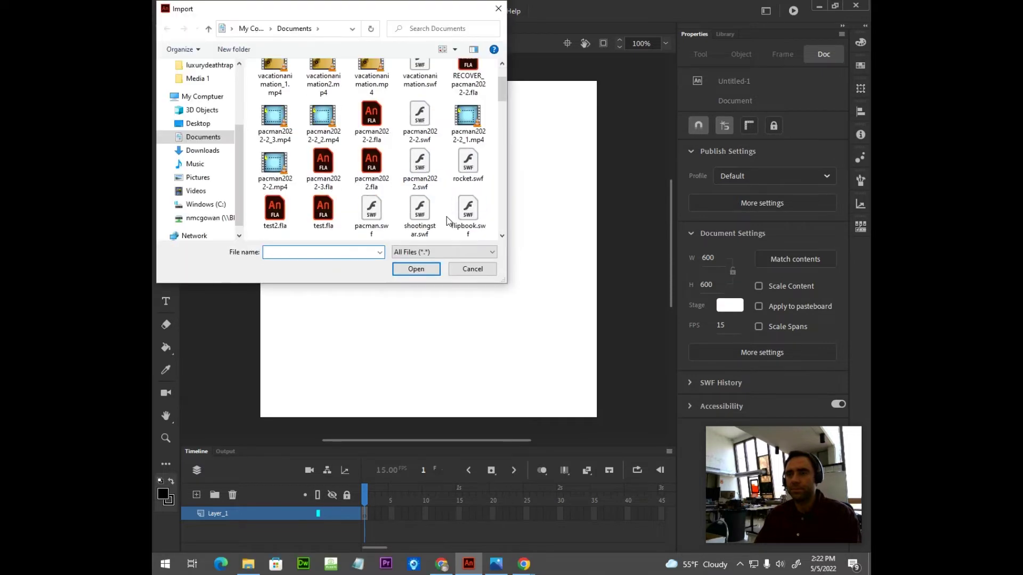
click(416, 269)
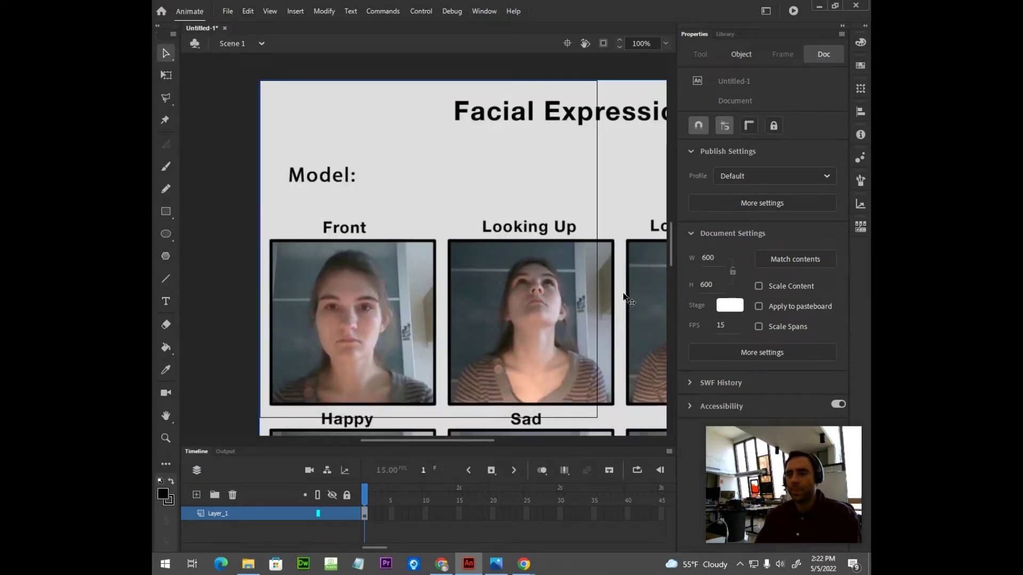
Step: Examine the expression photos across the imported template sheet by shifting the image over the stage
drag(627, 299, 520, 194)
drag(467, 274, 491, 245)
drag(541, 276, 341, 264)
drag(423, 305, 456, 219)
drag(366, 279, 573, 227)
drag(405, 245, 538, 187)
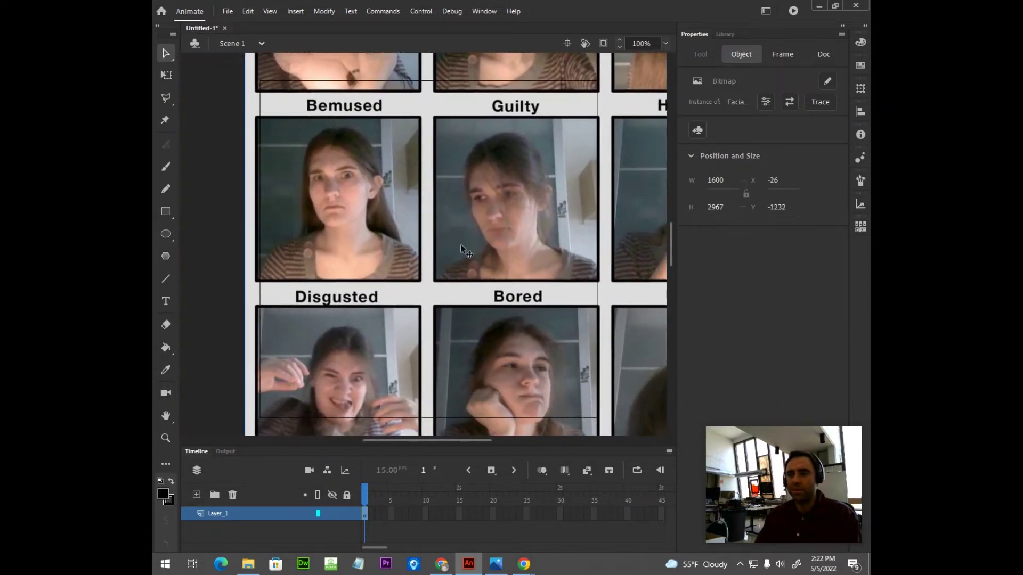
drag(460, 244, 414, 131)
drag(519, 217, 403, 241)
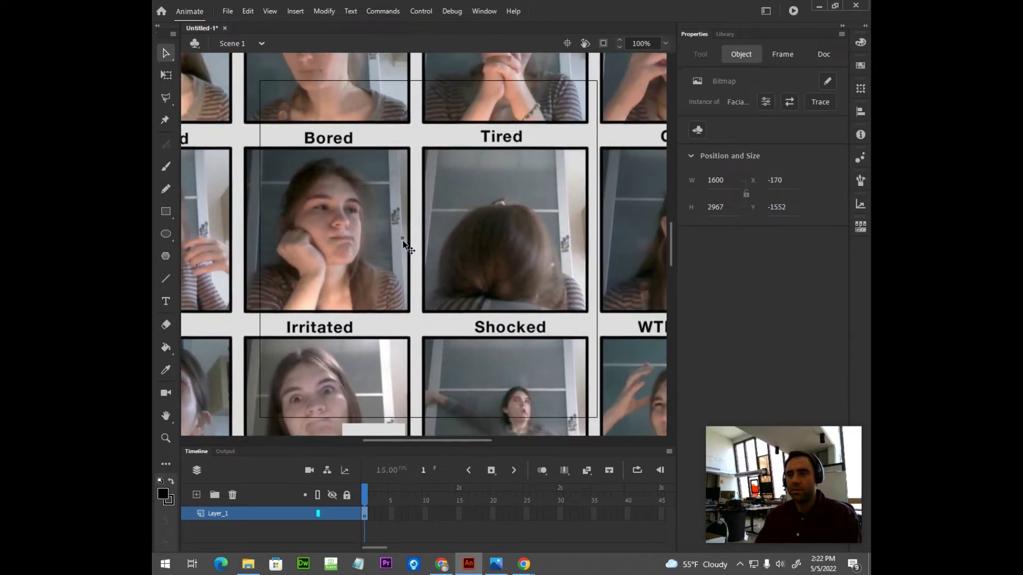
drag(536, 241, 311, 233)
drag(520, 211, 459, 147)
drag(346, 191, 631, 238)
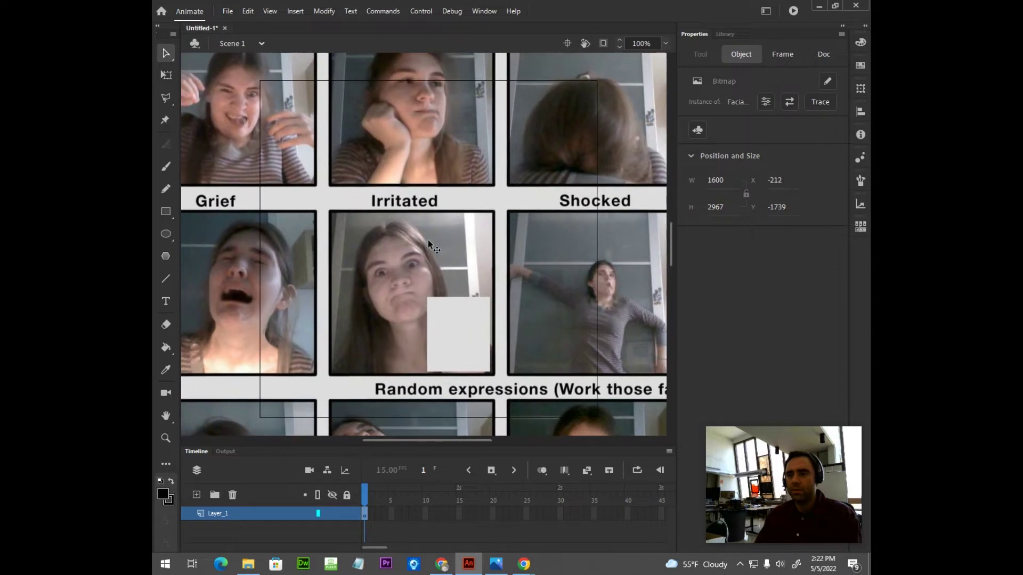
drag(428, 242, 451, 217)
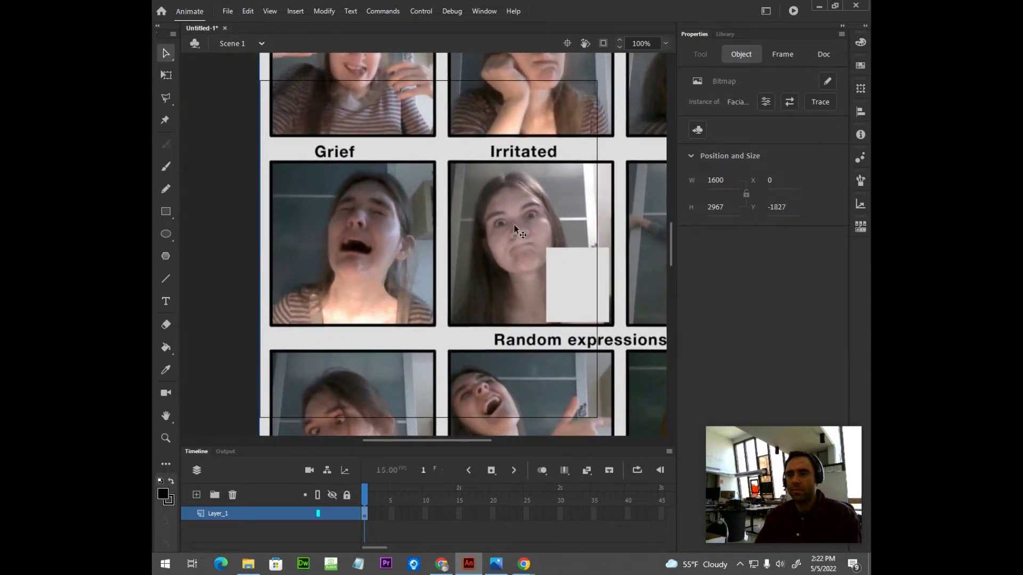
drag(515, 227, 398, 368)
drag(521, 177, 521, 423)
drag(471, 224, 471, 463)
drag(437, 316, 519, 508)
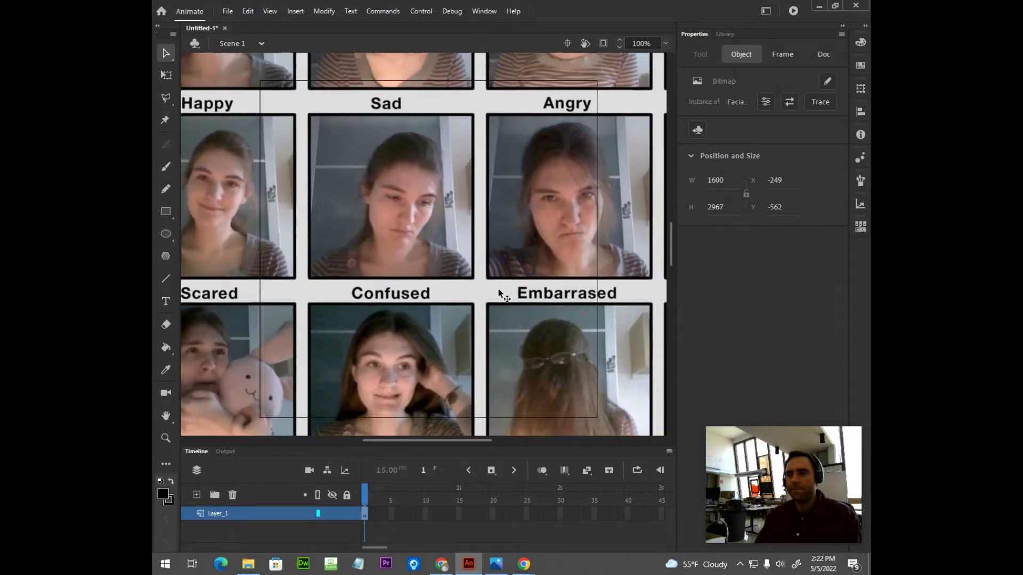
Step: Position the template image at about X 99, Y -524 so the Happy photo sits on the stage
drag(500, 294, 467, 396)
mouse_move(459, 266)
mouse_down()
mouse_move(459, 368)
mouse_move(542, 347)
mouse_move(516, 335)
mouse_move(552, 312)
mouse_move(568, 265)
mouse_move(600, 247)
mouse_up()
drag(487, 334, 452, 225)
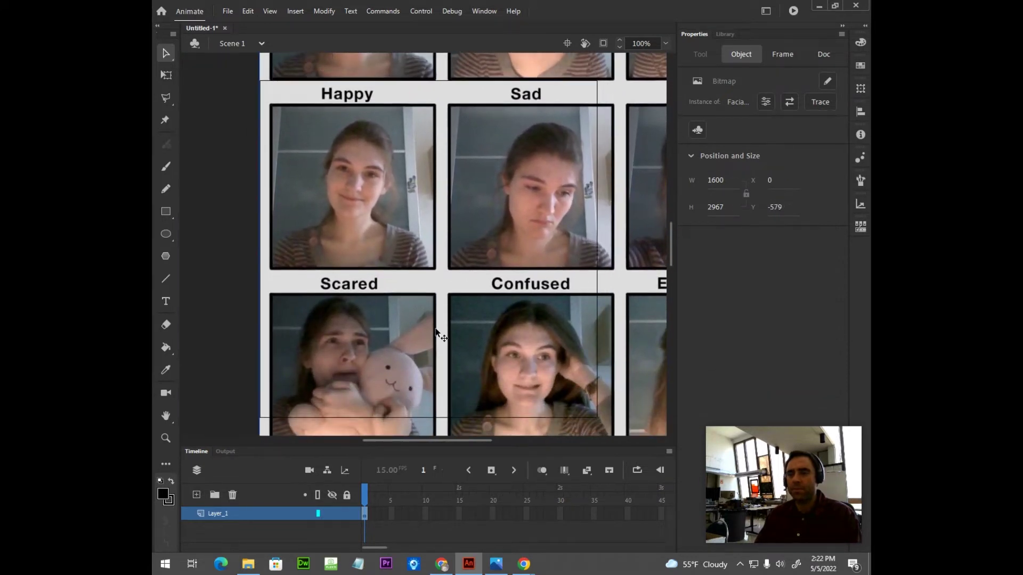
drag(436, 331, 501, 354)
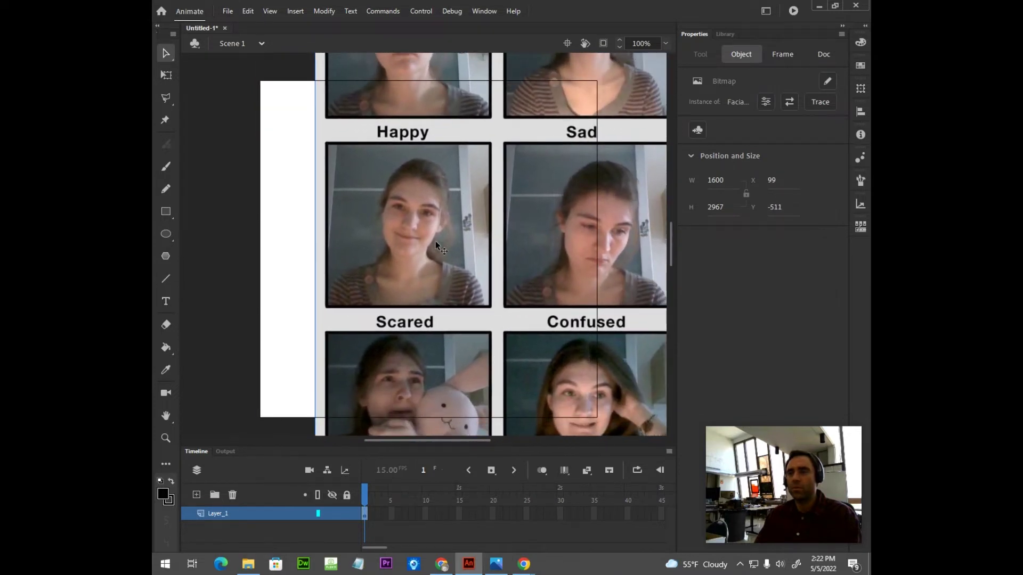
mouse_move(517, 254)
mouse_down()
mouse_move(494, 241)
mouse_move(515, 247)
mouse_up()
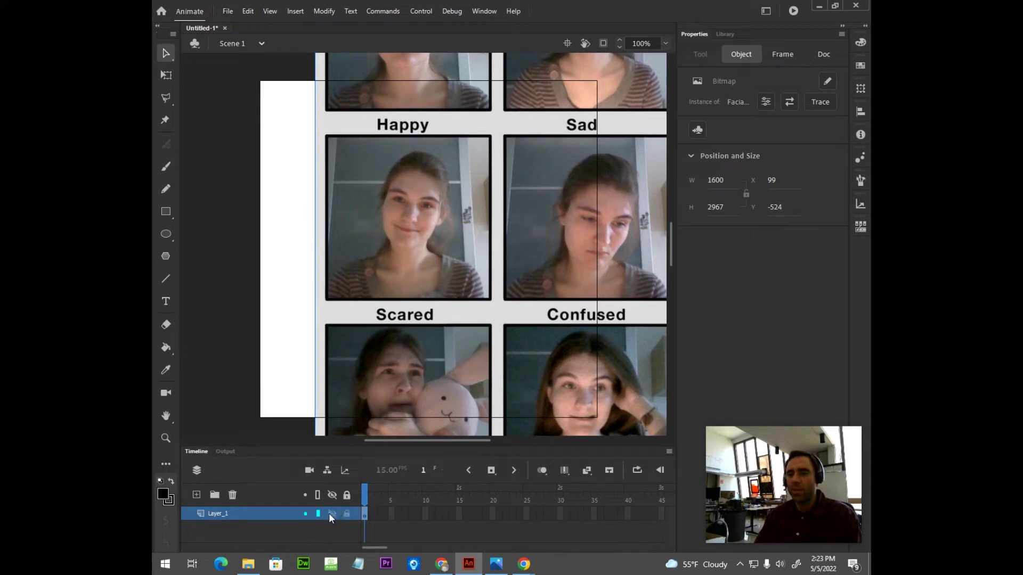
Step: Lock the layer holding the template image and rename it referenceimage
click(344, 513)
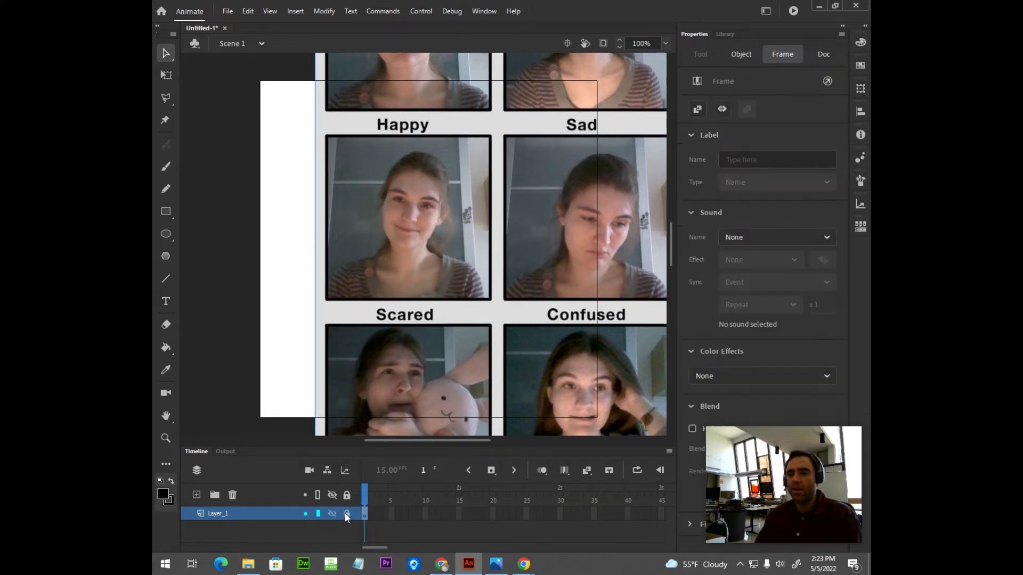
double_click(215, 513)
text(refer)
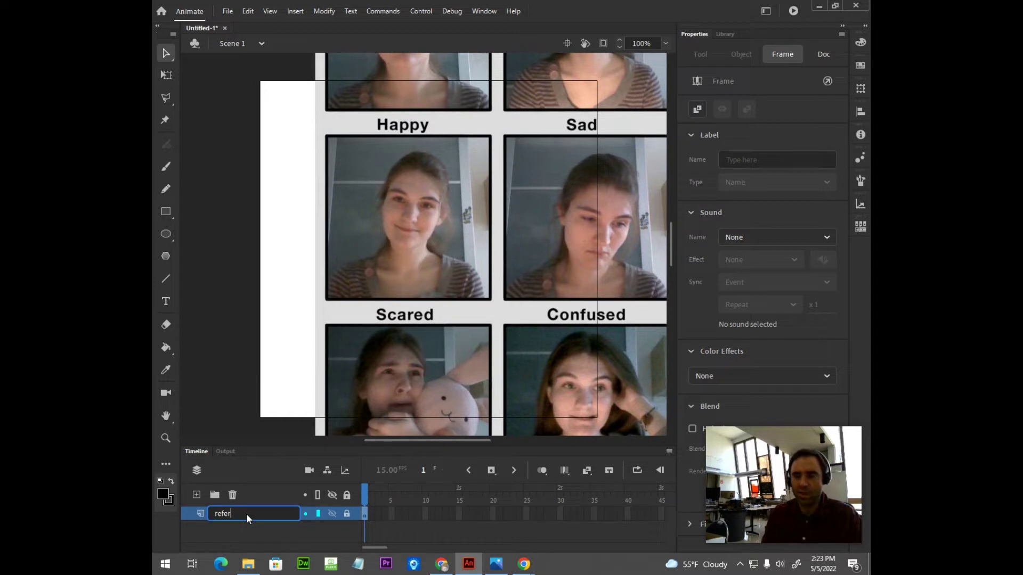
text(enceim)
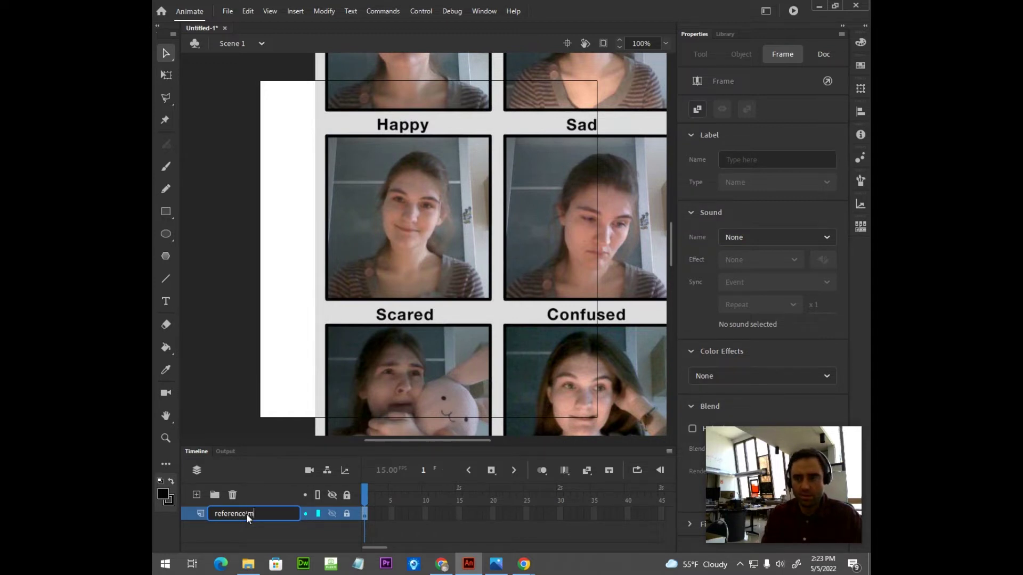
text(age)
key(Return)
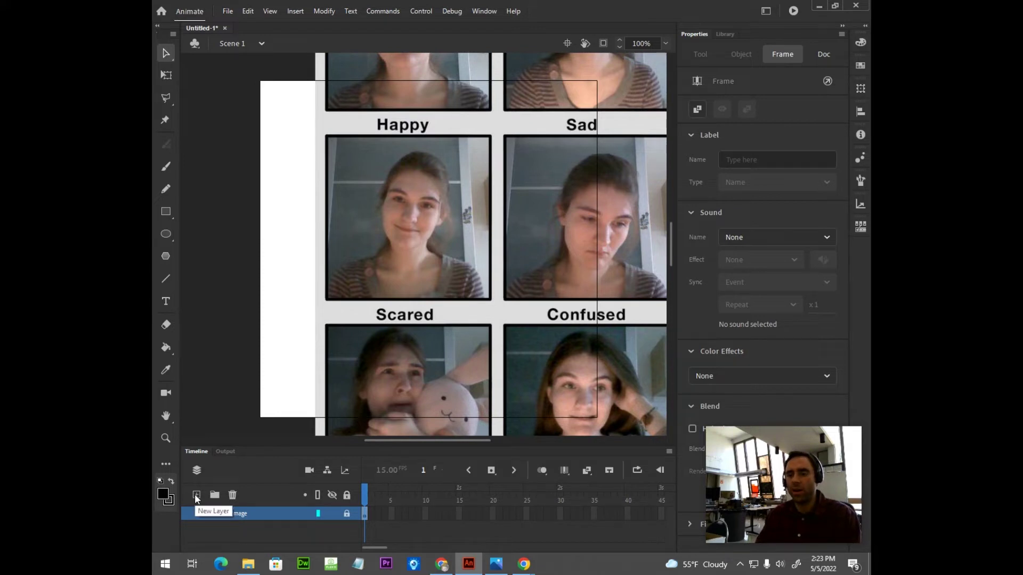
Step: Add a new layer above referenceimage and name it art
click(195, 495)
double_click(221, 513)
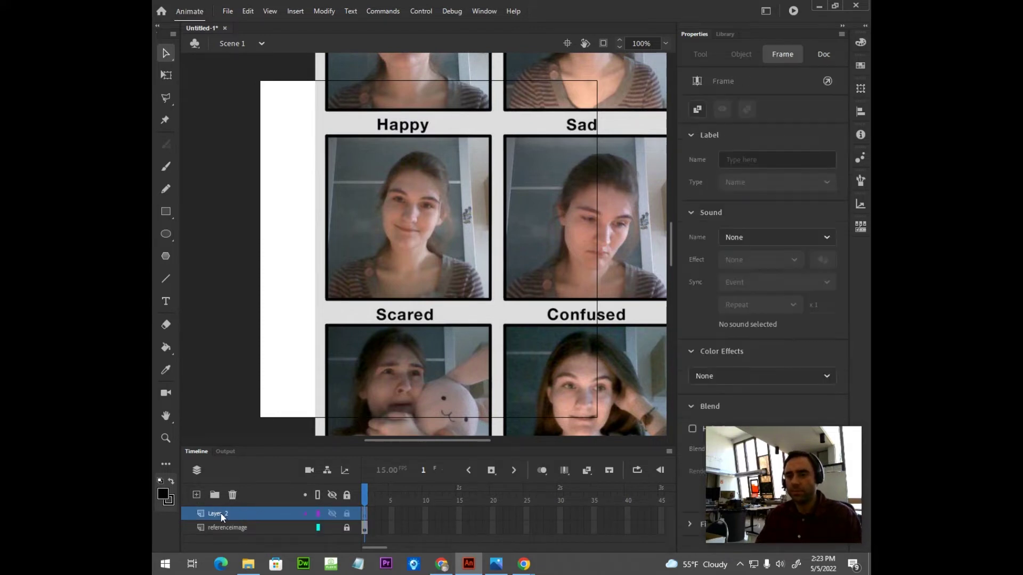
text(art)
key(Return)
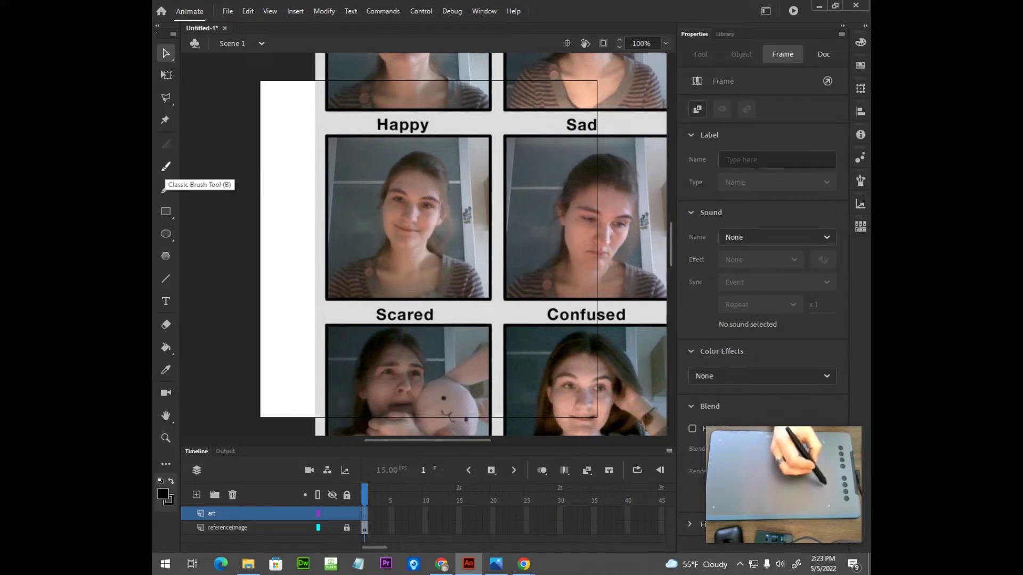
Step: Trace the left-hand eye of the Happy photo, with iris and filled pupil, using a size 5 Classic Brush on the art layer
click(166, 167)
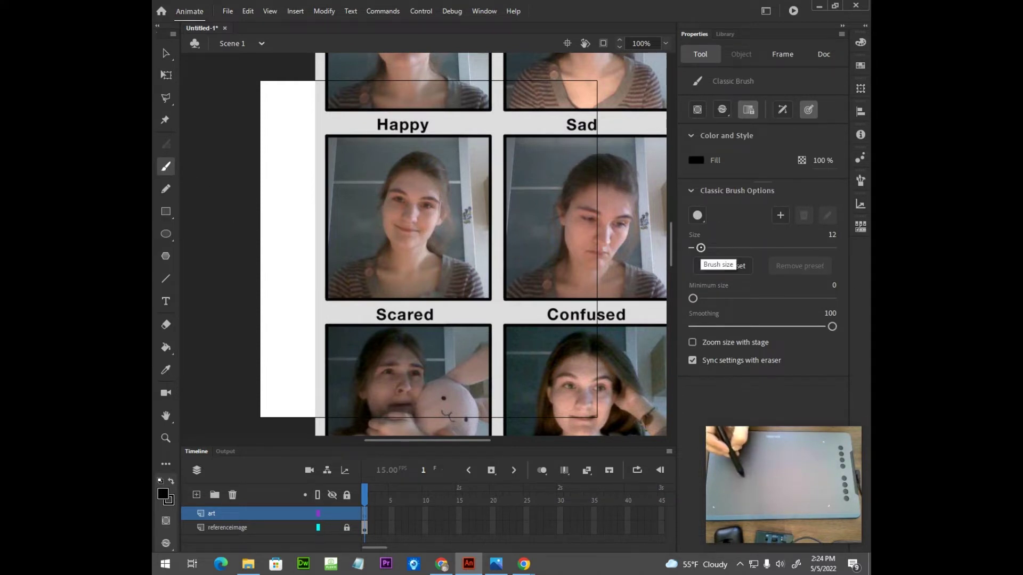
mouse_move(701, 248)
mouse_down()
mouse_move(719, 248)
mouse_move(699, 247)
mouse_up()
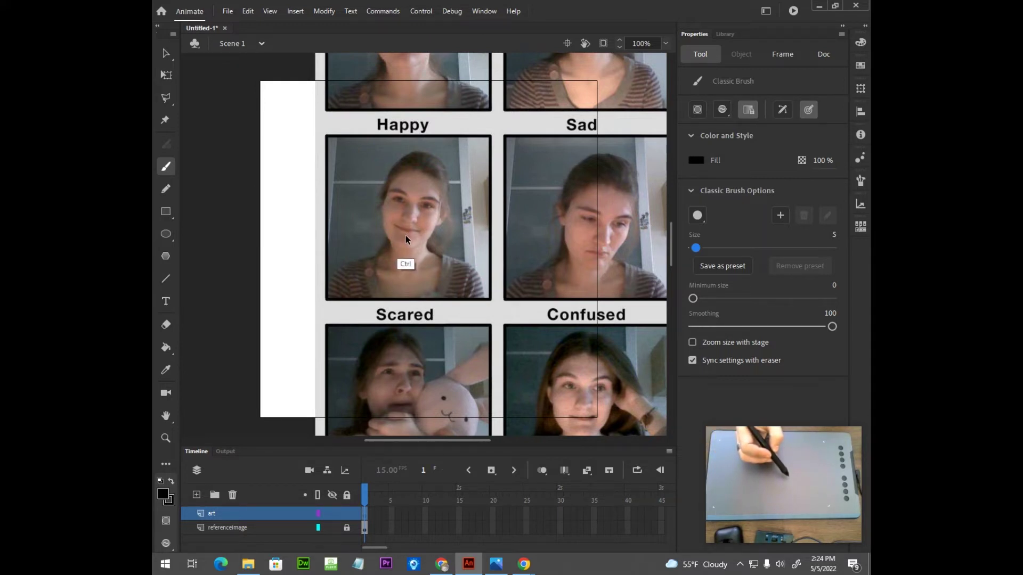
key(ctrl+equal)
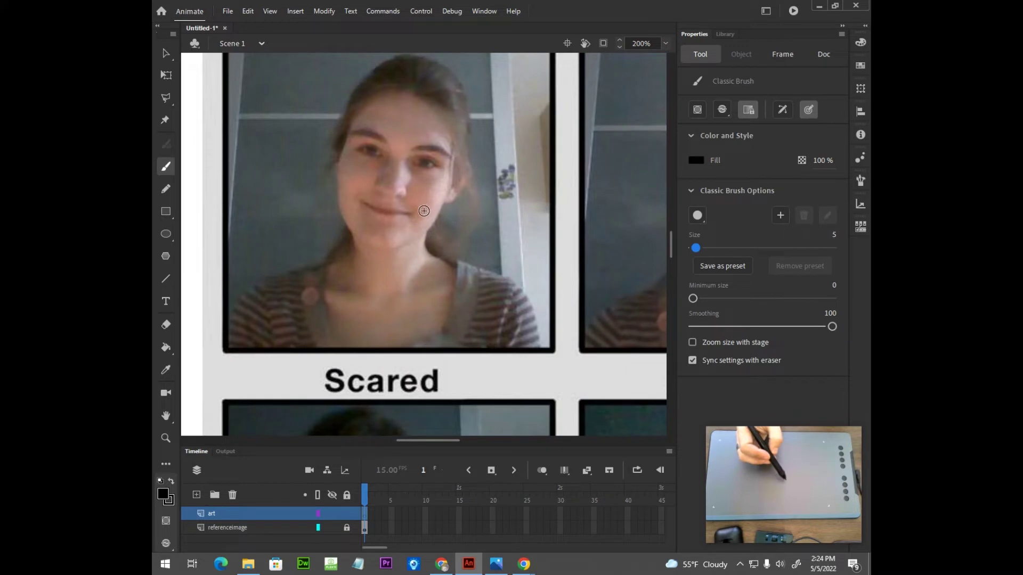
key(ctrl+equal)
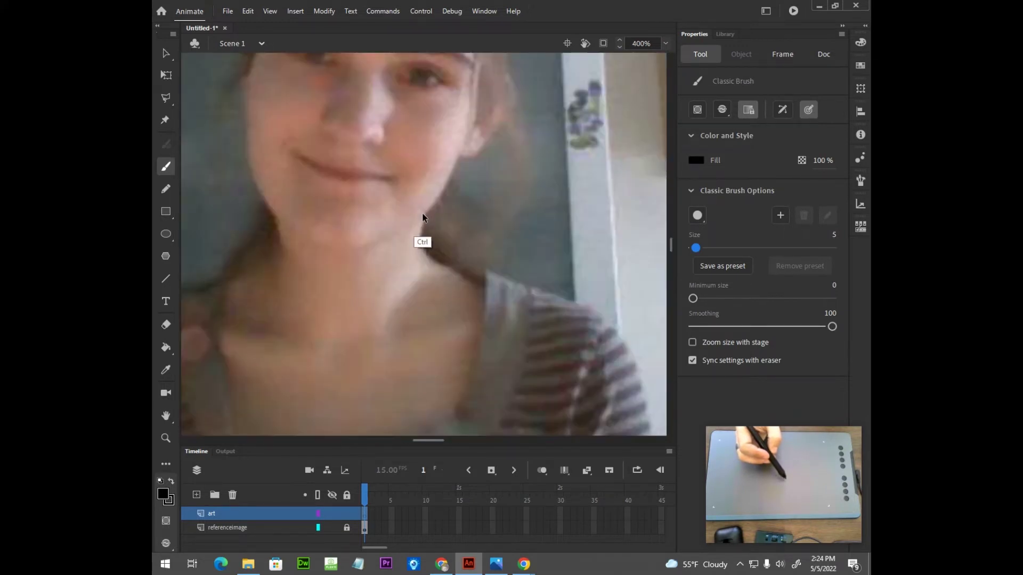
key(ctrl+minus)
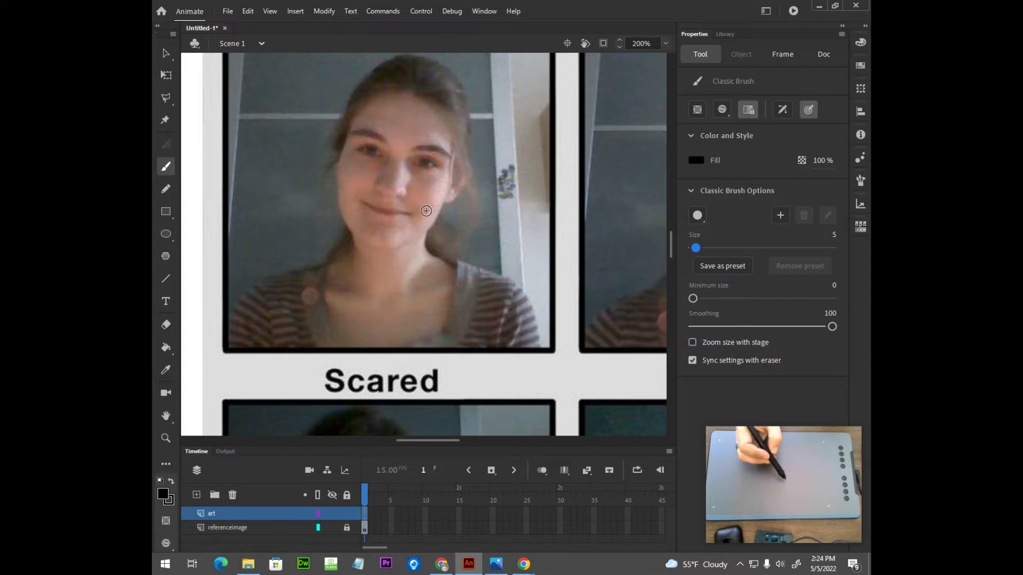
drag(432, 197, 429, 242)
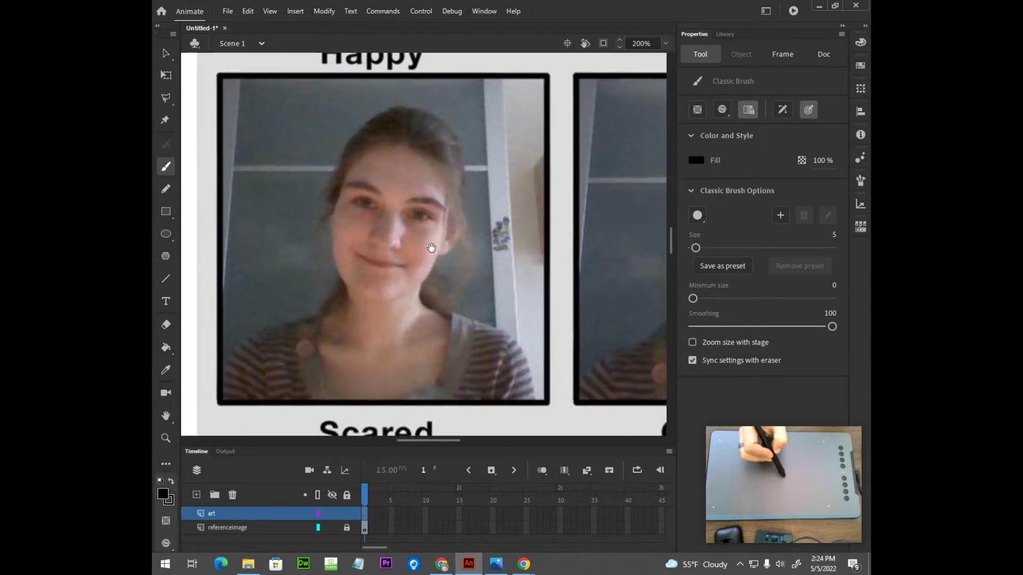
key(ctrl+=)
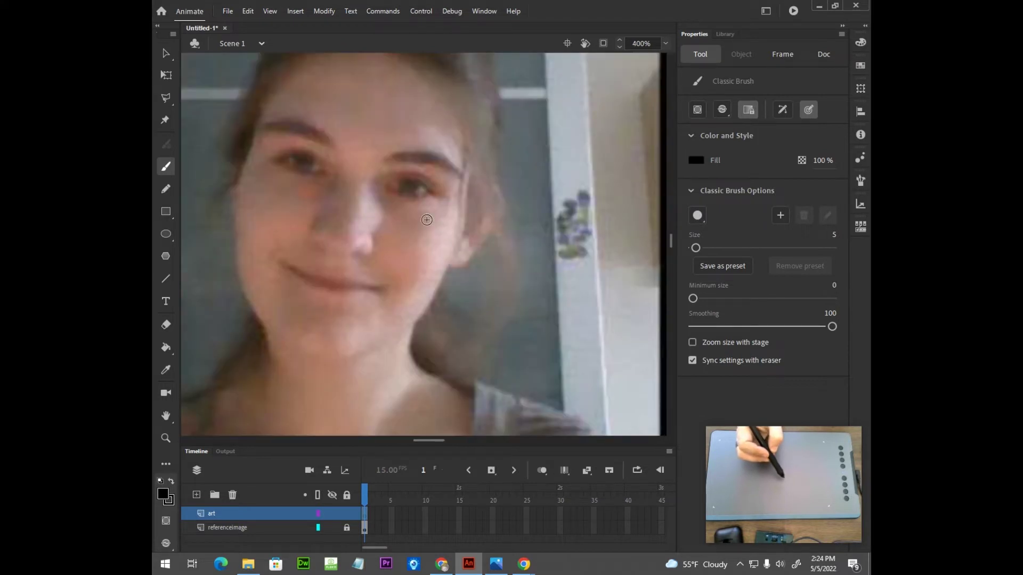
drag(394, 217, 449, 220)
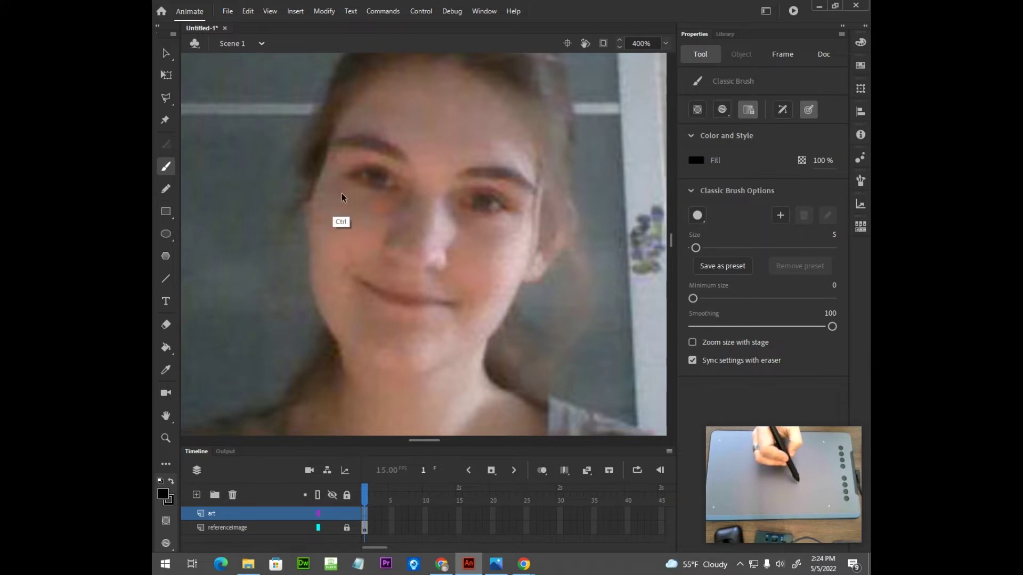
key(ctrl+=)
drag(368, 186, 410, 267)
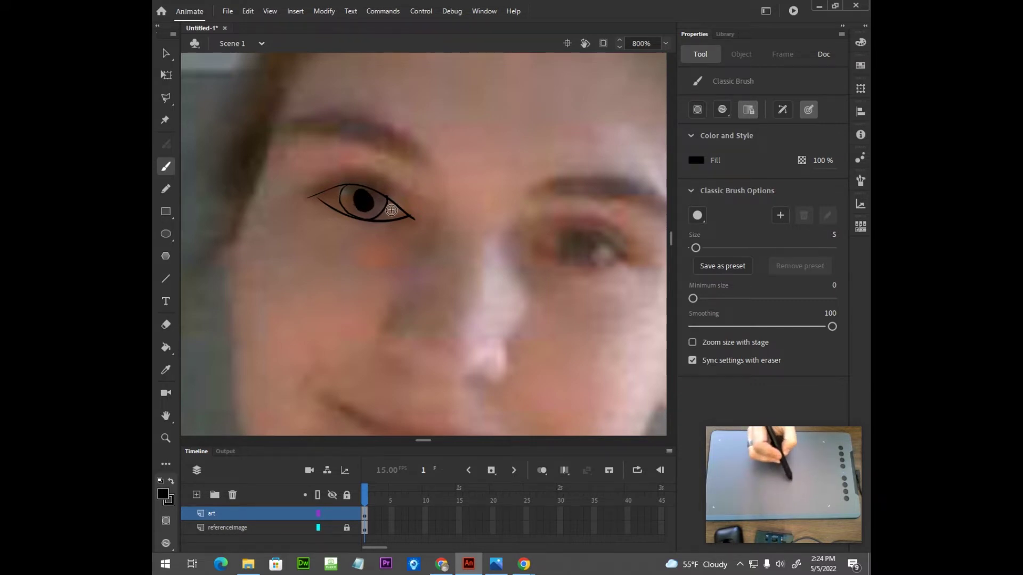
Step: Trace the Happy photo's other eye and the nose with thin black brush strokes
drag(363, 202, 201, 173)
mouse_move(364, 214)
mouse_down()
mouse_move(417, 200)
mouse_move(463, 231)
mouse_up()
drag(372, 215, 459, 231)
drag(399, 201, 401, 239)
mouse_move(424, 237)
mouse_down()
mouse_move(437, 206)
mouse_move(414, 224)
mouse_up()
mouse_move(285, 281)
mouse_down()
mouse_move(421, 245)
mouse_move(428, 179)
mouse_up()
drag(381, 176, 378, 235)
drag(447, 247, 485, 210)
drag(426, 239, 476, 224)
mouse_move(363, 255)
mouse_down()
mouse_move(502, 302)
mouse_move(555, 302)
mouse_up()
mouse_move(556, 242)
mouse_down()
mouse_move(466, 228)
mouse_move(533, 487)
mouse_up()
Step: Adjust the brush size and trace the eyebrows, mouth and face contour with thicker strokes
click(696, 248)
mouse_move(415, 247)
mouse_down()
mouse_move(339, 219)
mouse_move(300, 219)
mouse_up()
drag(302, 222, 405, 246)
drag(533, 277, 362, 217)
drag(390, 232, 472, 239)
drag(411, 215, 523, 264)
mouse_move(376, 223)
mouse_down()
mouse_move(472, 227)
mouse_move(521, 260)
mouse_up()
mouse_move(263, 183)
mouse_down()
mouse_move(398, 205)
mouse_move(448, 241)
mouse_up()
key(ctrl+minus)
drag(377, 229, 343, 249)
Step: Enlarge the brush and trace the hair and ear around the face, filling the hair with solid black strokes
drag(696, 248, 704, 247)
mouse_move(443, 165)
mouse_down()
mouse_move(321, 249)
mouse_move(525, 136)
mouse_move(309, 266)
mouse_move(421, 128)
mouse_move(511, 160)
mouse_move(532, 207)
mouse_move(427, 103)
mouse_move(306, 277)
mouse_move(265, 383)
mouse_up()
mouse_move(265, 383)
mouse_down()
mouse_move(290, 295)
mouse_move(251, 213)
mouse_up()
mouse_move(512, 216)
mouse_down()
mouse_move(528, 294)
mouse_move(447, 373)
mouse_move(468, 362)
mouse_move(494, 427)
mouse_move(480, 427)
mouse_up()
drag(500, 342, 471, 308)
mouse_move(485, 229)
mouse_down()
mouse_move(482, 310)
mouse_move(571, 247)
mouse_up()
key(ctrl+=)
mouse_move(406, 276)
mouse_down()
mouse_move(432, 292)
mouse_move(585, 318)
mouse_up()
drag(531, 282, 521, 236)
mouse_move(435, 299)
mouse_down()
mouse_move(525, 309)
mouse_move(561, 274)
mouse_up()
mouse_move(471, 306)
mouse_down()
mouse_move(555, 315)
mouse_move(416, 256)
mouse_up()
mouse_move(569, 238)
mouse_down()
mouse_move(544, 258)
mouse_move(313, 281)
mouse_move(240, 221)
mouse_up()
mouse_move(240, 221)
mouse_down()
mouse_move(343, 344)
mouse_move(307, 100)
mouse_up()
drag(371, 377, 287, 206)
drag(288, 209, 306, 330)
drag(590, 322, 512, 270)
drag(511, 269, 440, 361)
drag(450, 379, 595, 356)
mouse_move(561, 64)
mouse_down()
mouse_move(435, 367)
mouse_move(499, 251)
mouse_up()
mouse_move(493, 202)
mouse_down()
mouse_move(468, 286)
mouse_move(604, 299)
mouse_up()
drag(299, 279, 433, 282)
Step: Trace the neck, neckline and shoulders below the face with black brush strokes
key(ctrl+minus)
key(ctrl+minus)
drag(408, 317, 436, 236)
mouse_move(425, 241)
mouse_down()
mouse_move(399, 295)
mouse_move(402, 324)
mouse_up()
mouse_move(401, 271)
mouse_down()
mouse_move(376, 275)
mouse_move(303, 321)
mouse_up()
mouse_move(531, 272)
mouse_down()
mouse_move(602, 302)
mouse_move(609, 355)
mouse_up()
drag(531, 275, 481, 354)
drag(395, 304, 402, 355)
mouse_move(461, 239)
mouse_down()
mouse_move(439, 341)
mouse_move(444, 263)
mouse_move(485, 287)
mouse_up()
key(ctrl+equal)
key(ctrl+equal)
mouse_move(346, 245)
mouse_down()
mouse_move(403, 247)
mouse_move(399, 285)
mouse_move(367, 267)
mouse_up()
key(ctrl+z)
Step: Hide the referenceimage layer so only the traced drawing is shown
key(ctrl+minus)
key(ctrl+minus)
click(332, 527)
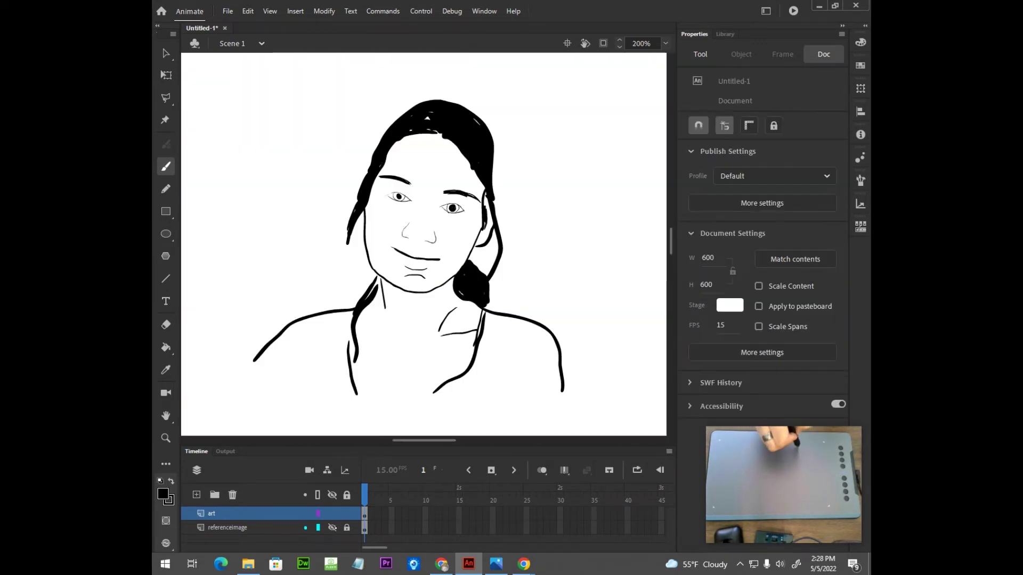
Step: Show the referenceimage layer again and thicken the upper eyelids, adding the missing mouth-corner creases and collarbone line with the brush
click(332, 527)
key(ctrl+equal)
key(ctrl+equal)
mouse_move(265, 57)
mouse_down()
mouse_move(307, 251)
mouse_move(373, 235)
mouse_move(428, 269)
mouse_up()
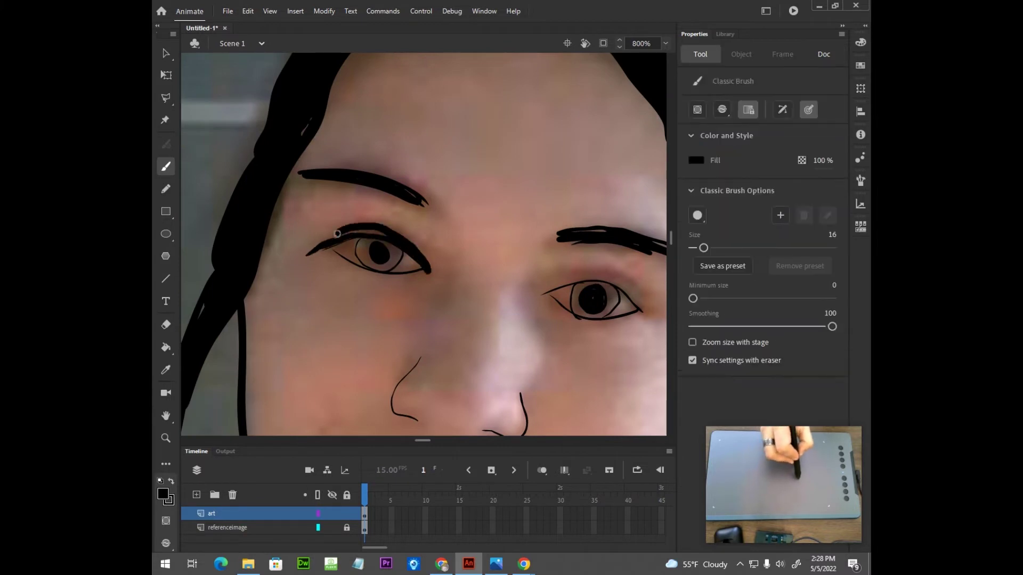
drag(319, 246, 389, 235)
drag(480, 297, 329, 268)
mouse_move(392, 262)
mouse_down()
mouse_move(455, 251)
mouse_move(493, 283)
mouse_move(428, 249)
mouse_up()
drag(338, 347, 412, 278)
mouse_move(326, 315)
mouse_down()
mouse_move(347, 330)
mouse_move(438, 342)
mouse_up()
mouse_move(383, 406)
mouse_down()
mouse_move(446, 336)
mouse_move(444, 304)
mouse_up()
drag(512, 351, 538, 311)
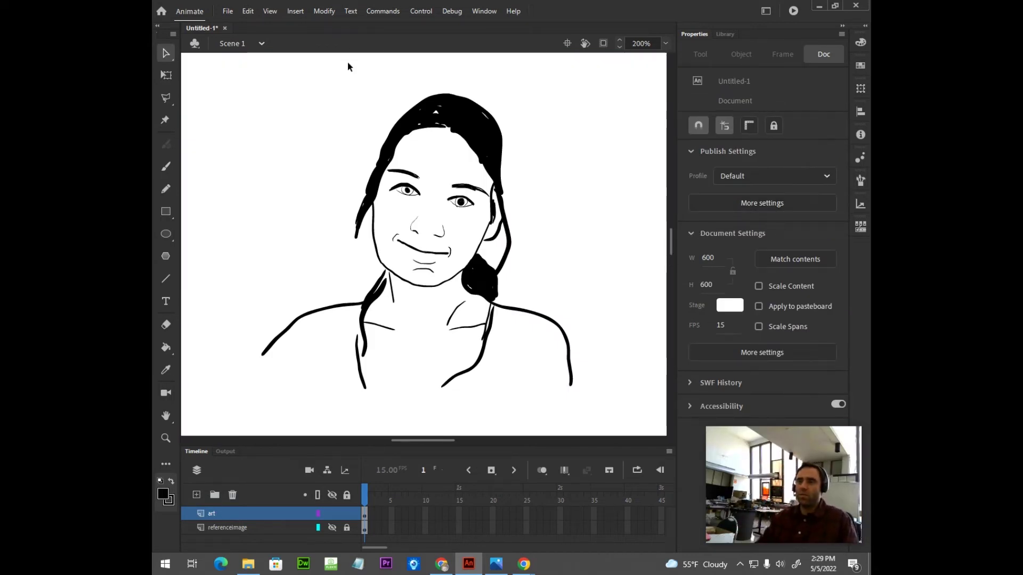
Step: Convert the entire traced drawing to a graphic symbol named happy
mouse_move(209, 66)
mouse_down()
mouse_move(468, 276)
mouse_move(601, 415)
mouse_up()
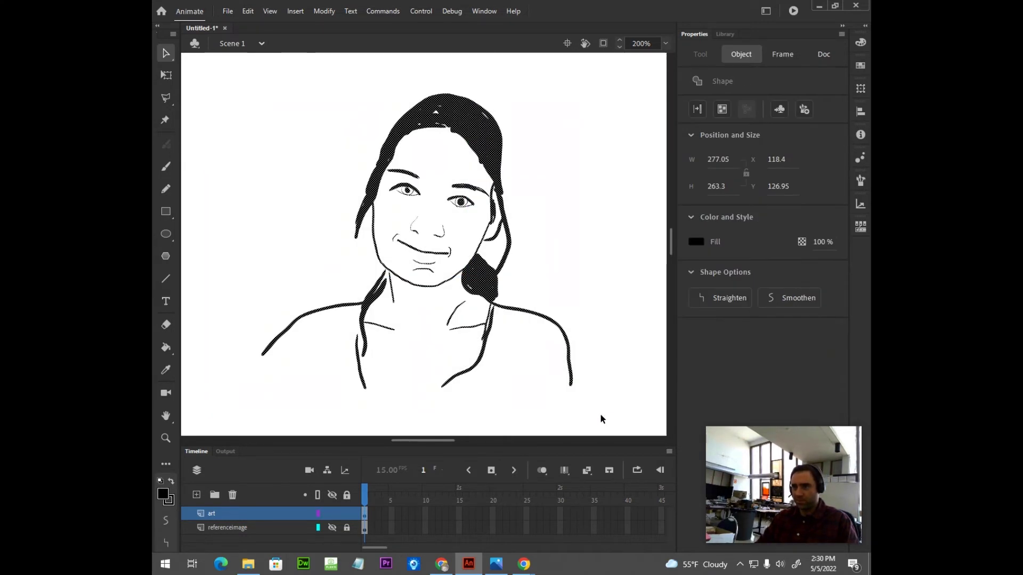
click(328, 12)
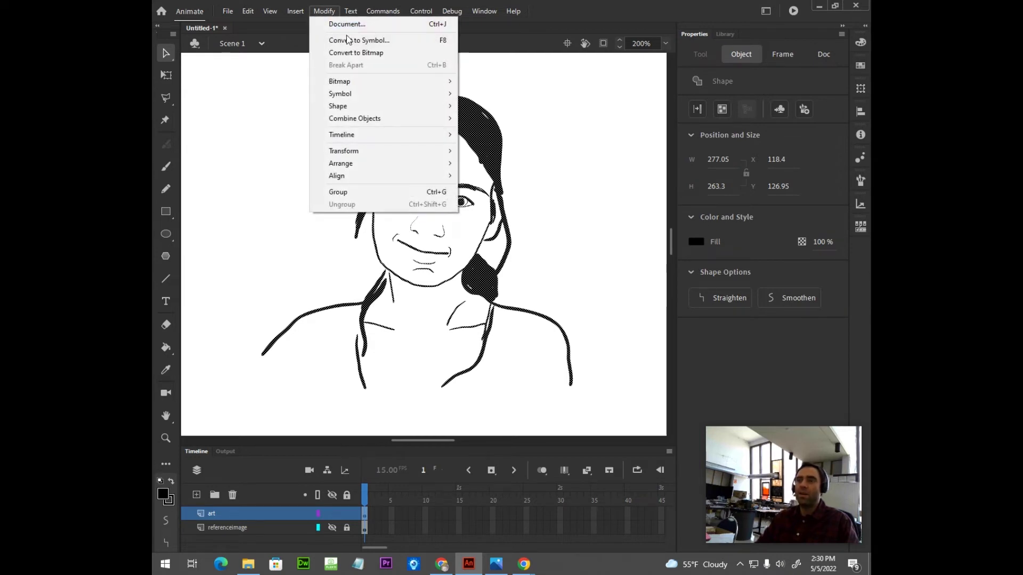
click(369, 40)
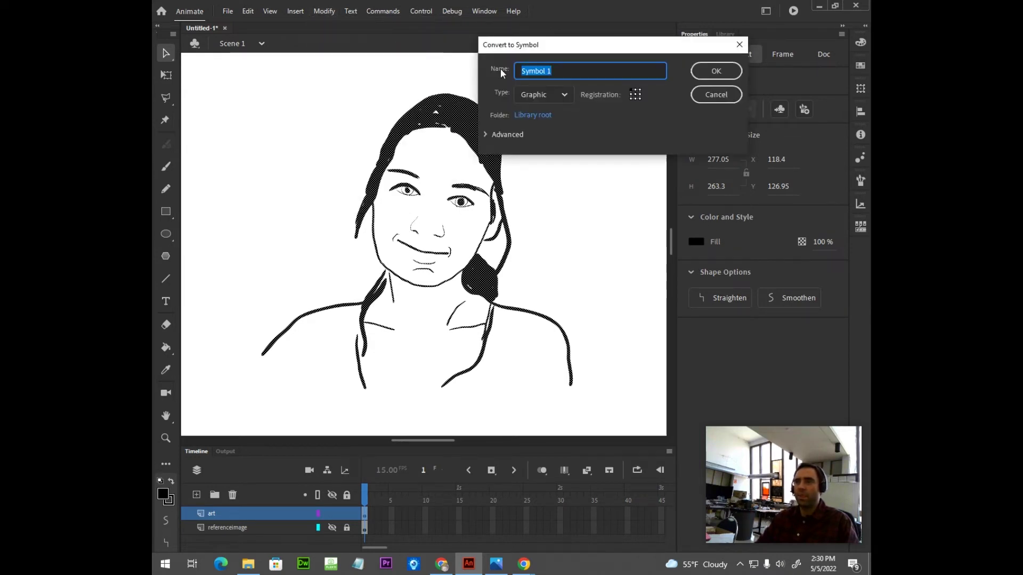
text(happy)
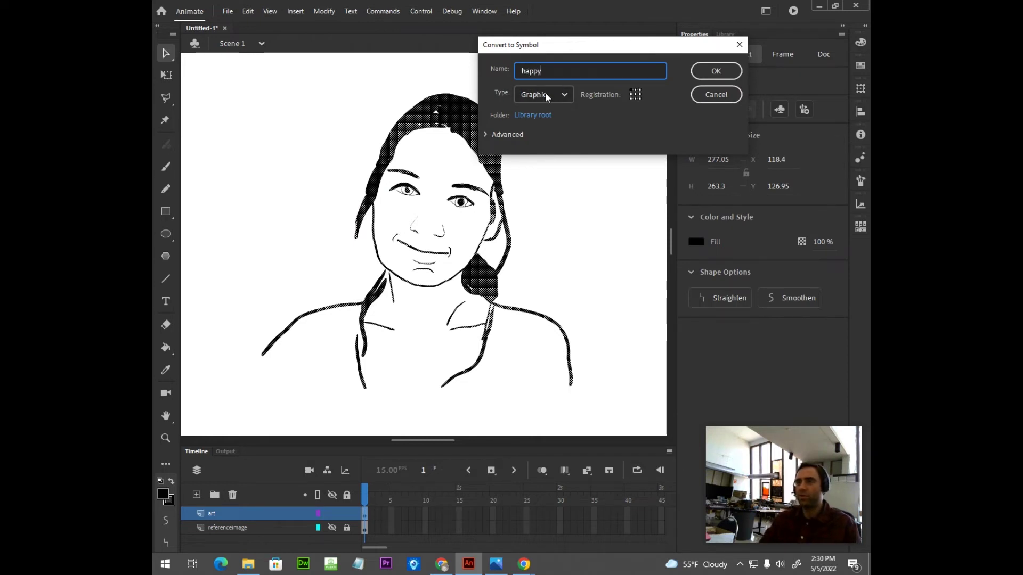
click(707, 69)
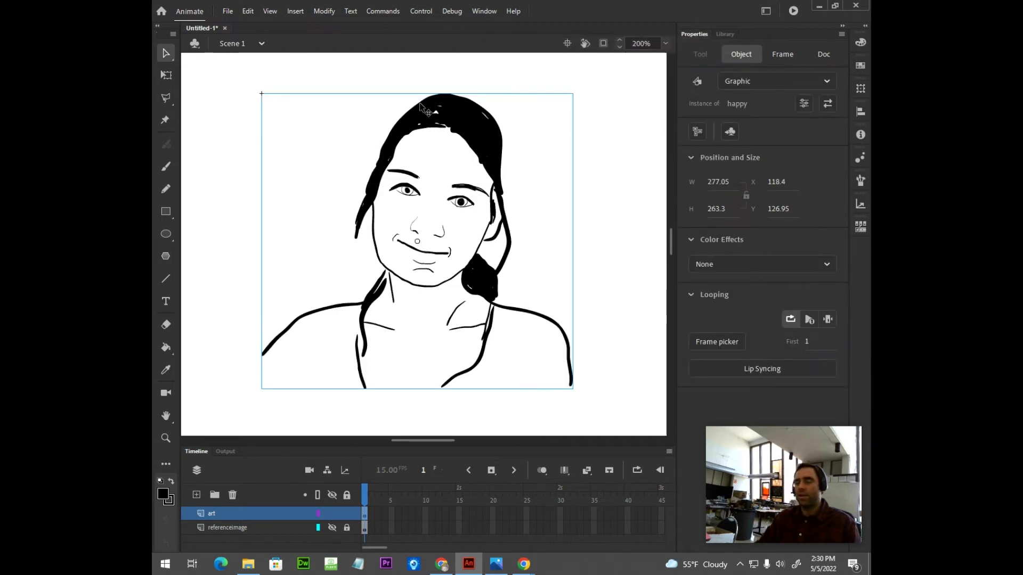
Step: Inside the happy symbol, insert a keyframe at frame 2 and delete the drawing copied onto it
double_click(462, 118)
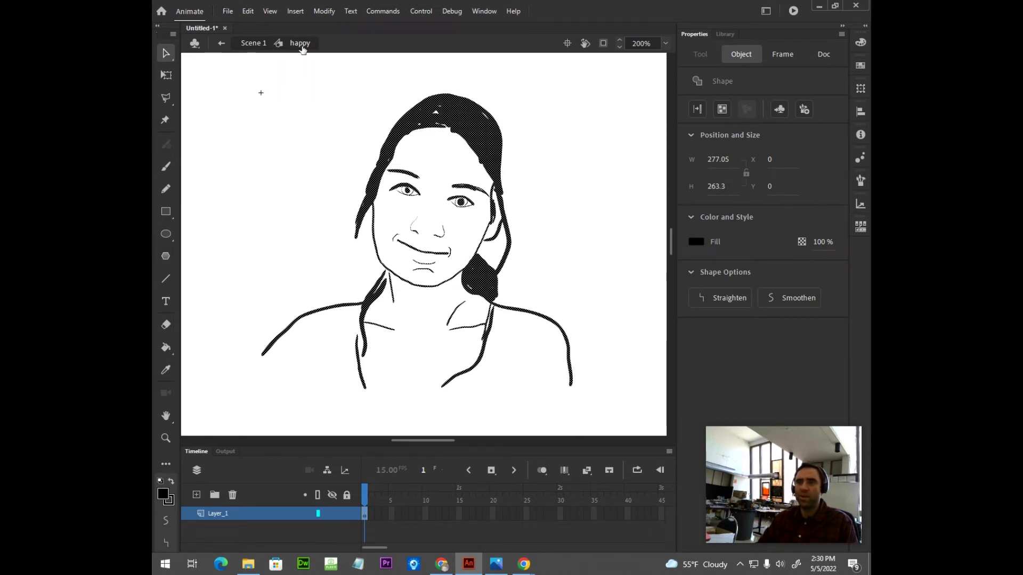
click(371, 516)
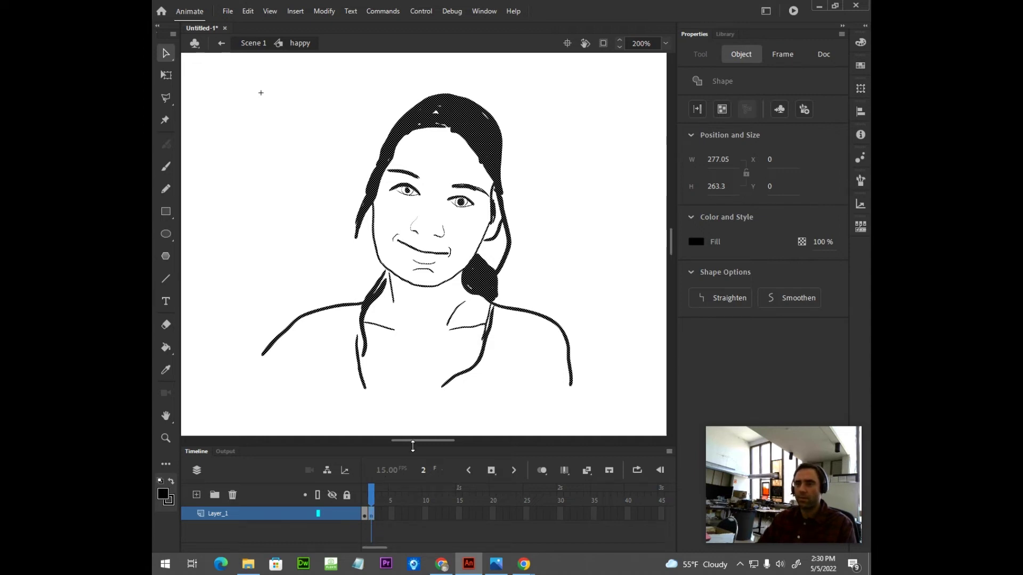
click(368, 515)
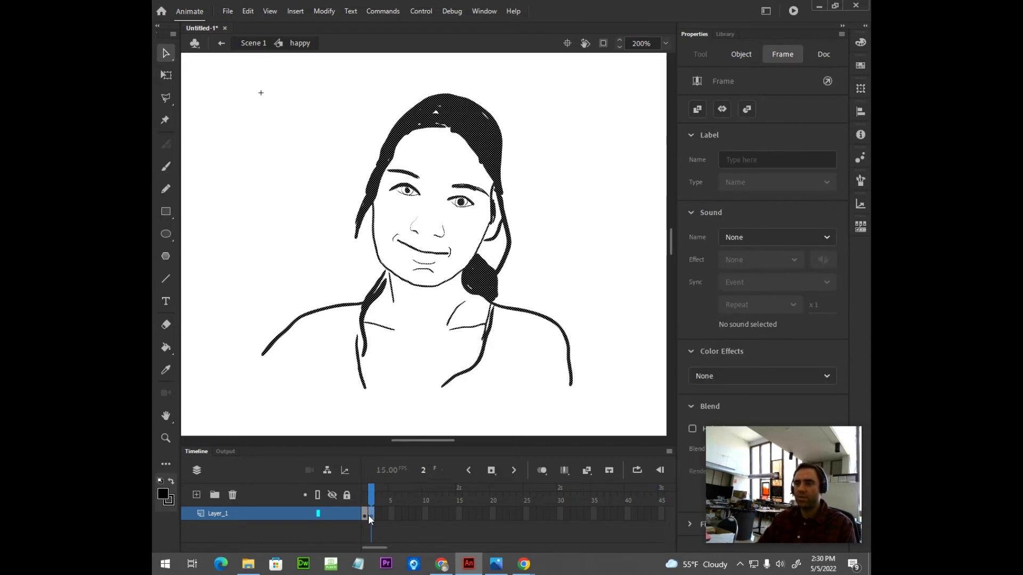
click(372, 516)
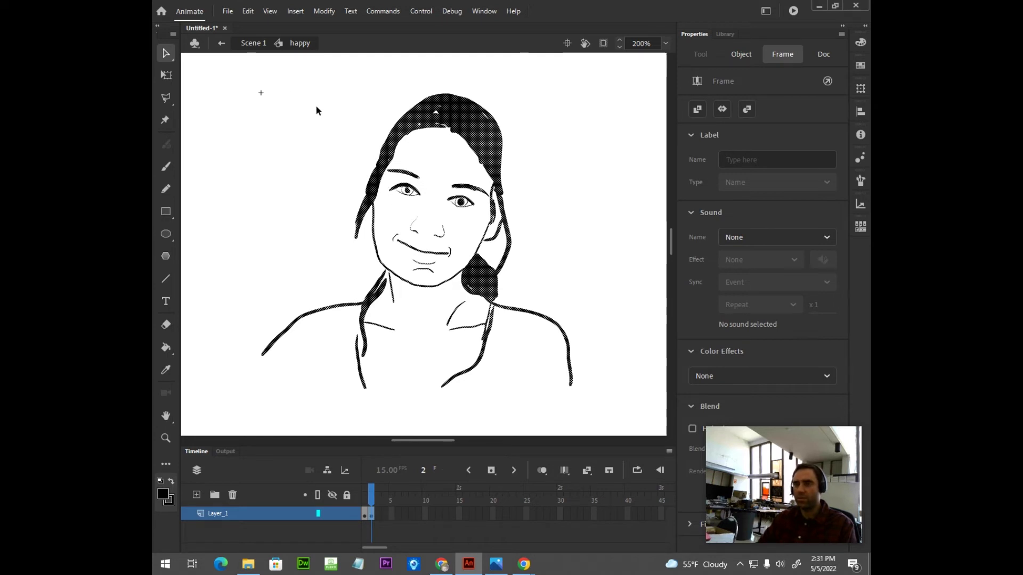
key(Delete)
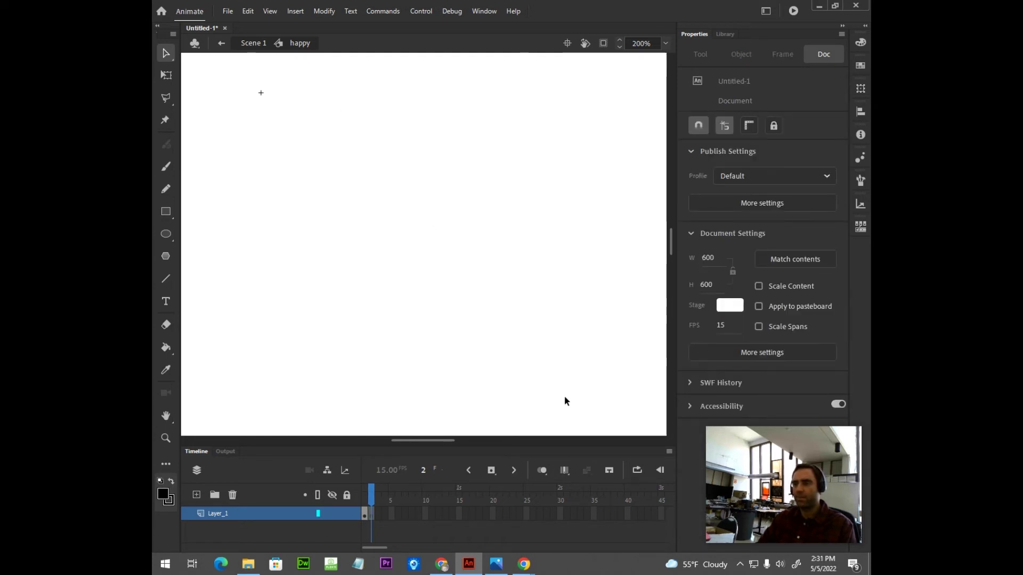
Step: Turn on onion skinning and select frame 2 so the first frame's drawing serves as a tracing guide
click(543, 470)
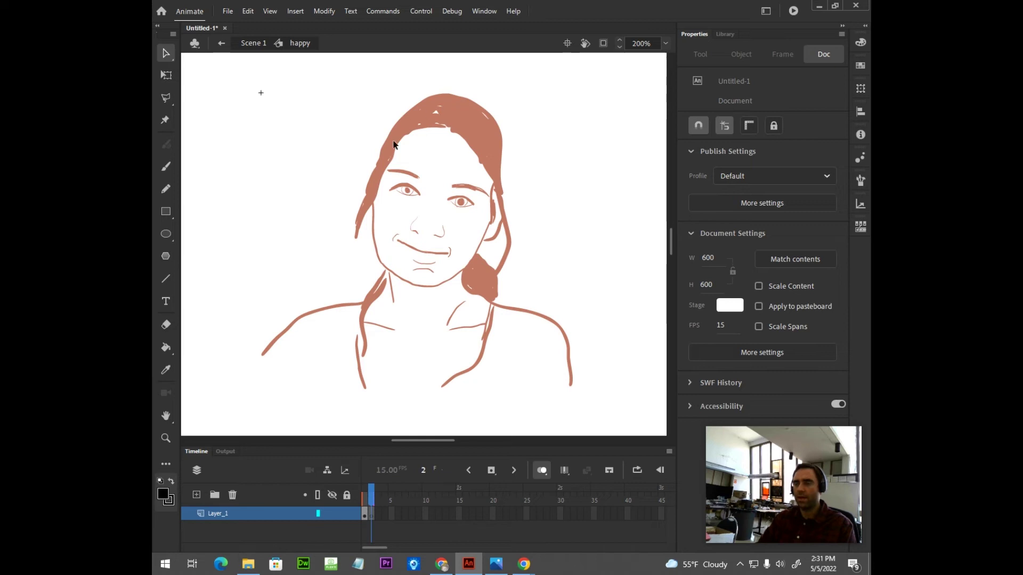
click(364, 516)
click(370, 514)
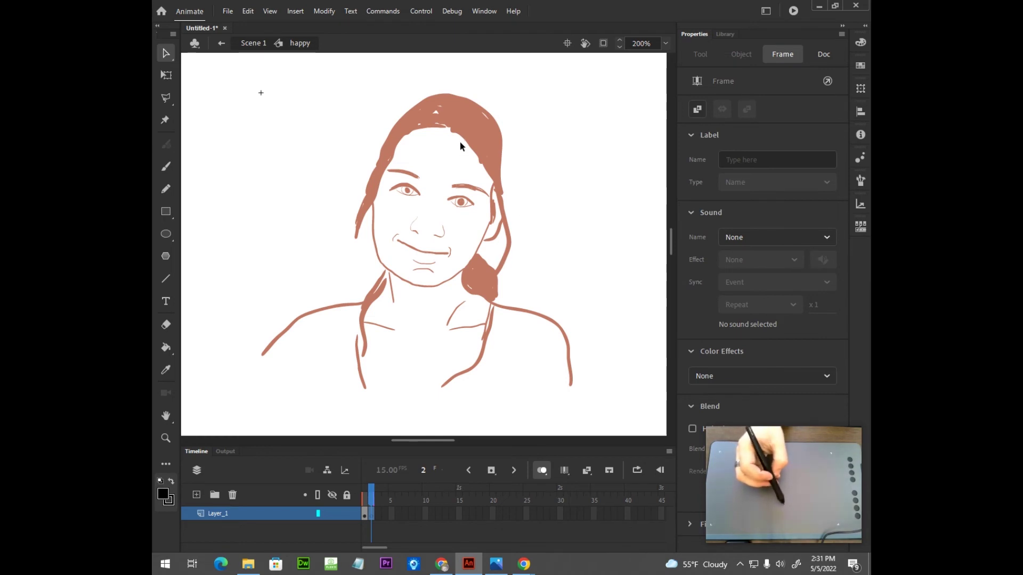
Step: Trace the hair over the top of the head on frame 2 with black Classic Brush strokes
key(b)
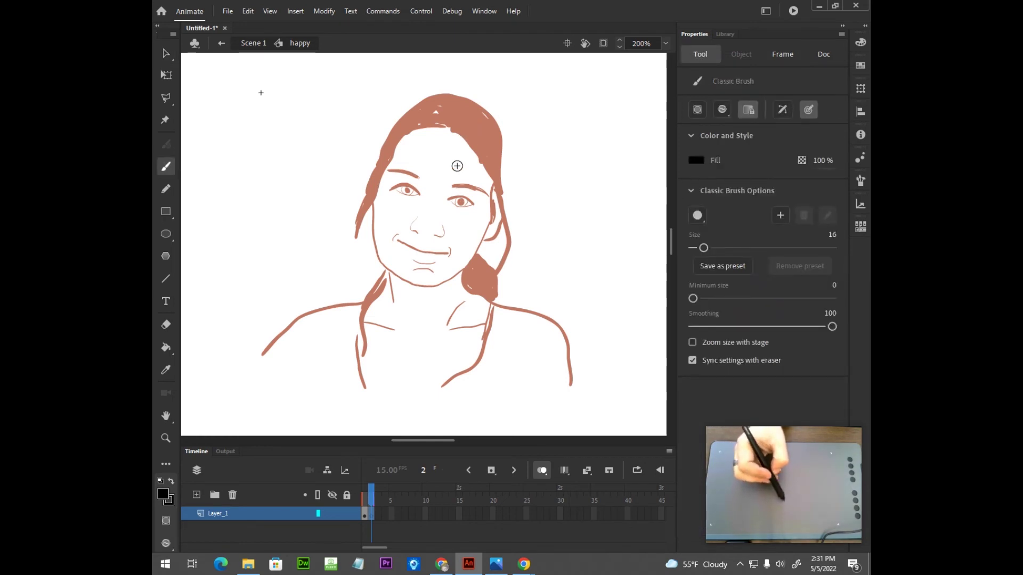
drag(469, 134, 433, 114)
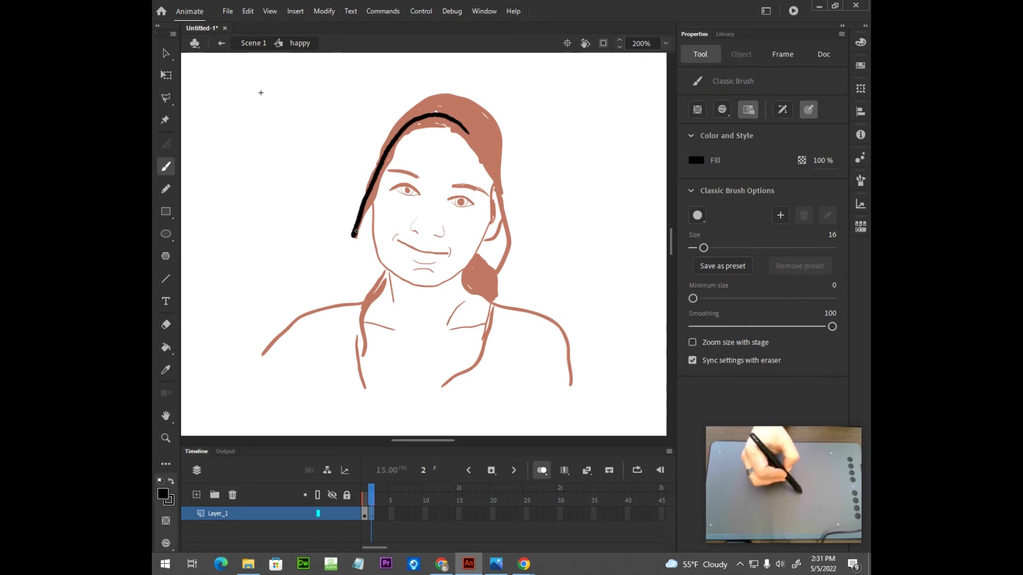
drag(387, 157, 366, 204)
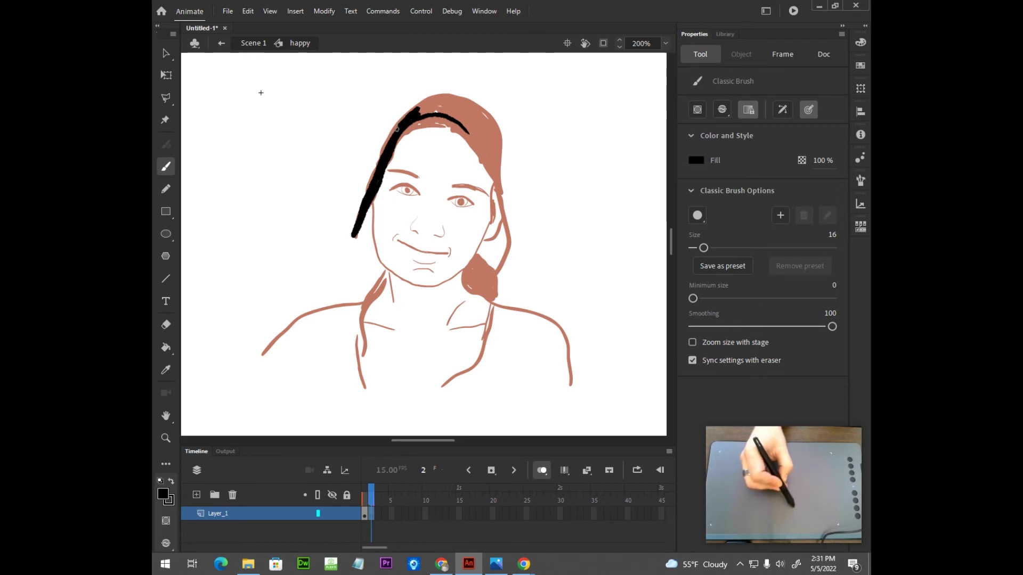
mouse_move(411, 128)
mouse_down()
mouse_move(445, 98)
mouse_move(492, 126)
mouse_up()
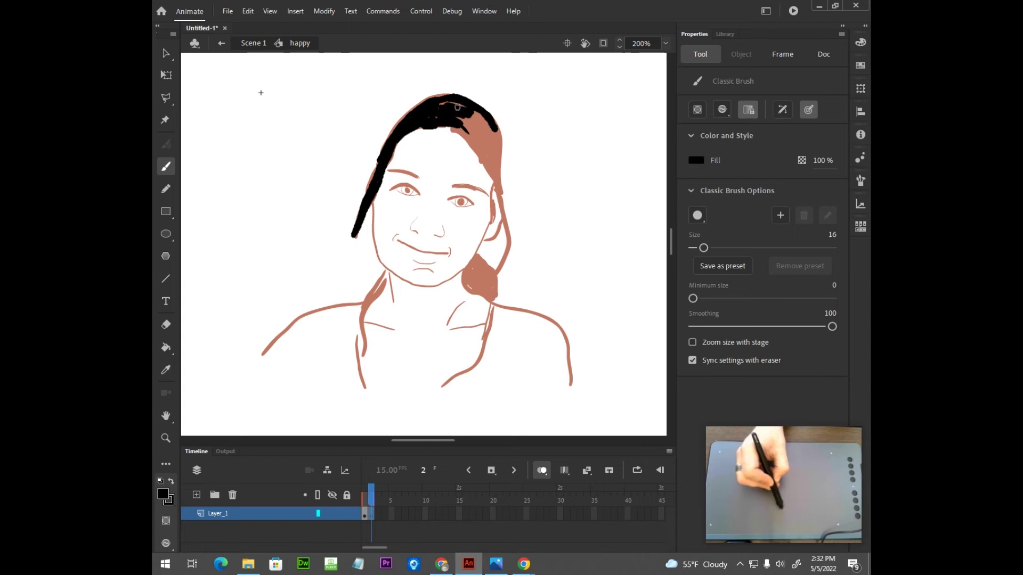
mouse_move(457, 107)
mouse_down()
mouse_move(454, 129)
mouse_move(491, 174)
mouse_up()
Step: Trace the eyebrows and both eyes, including lids, irises and pupils, over the onion-skinned drawing
key(ctrl+=)
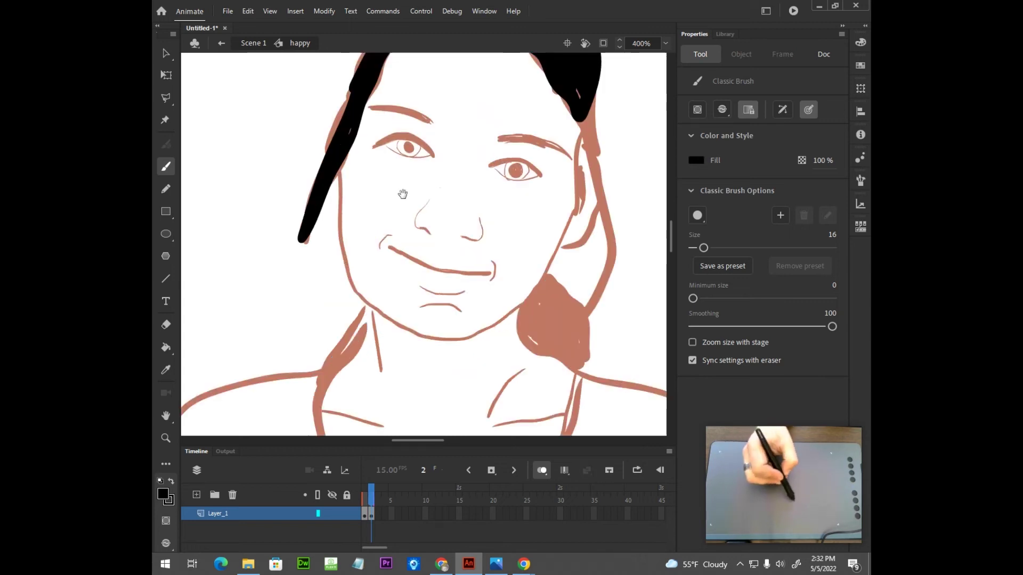
drag(402, 194, 395, 333)
drag(394, 240, 405, 131)
key(ctrl+=)
drag(344, 301, 319, 420)
mouse_move(336, 150)
mouse_down()
mouse_move(395, 161)
mouse_move(309, 150)
mouse_up()
drag(395, 235, 416, 215)
mouse_move(365, 188)
mouse_down()
mouse_move(441, 207)
mouse_move(429, 197)
mouse_move(420, 220)
mouse_move(432, 207)
mouse_up()
drag(403, 199, 450, 220)
drag(545, 217, 423, 228)
drag(470, 199, 602, 234)
drag(443, 254, 540, 275)
drag(477, 250, 485, 280)
mouse_move(508, 278)
mouse_down()
mouse_move(522, 260)
mouse_move(501, 268)
mouse_up()
Step: Trace the nose, the mouth line with its corner creases, the lower lip and the chin crease
mouse_move(384, 358)
mouse_down()
mouse_move(420, 293)
mouse_move(466, 259)
mouse_up()
mouse_move(405, 224)
mouse_down()
mouse_move(394, 281)
mouse_move(413, 289)
mouse_up()
mouse_move(470, 298)
mouse_down()
mouse_move(509, 274)
mouse_move(505, 258)
mouse_up()
drag(410, 319, 451, 269)
mouse_move(371, 245)
mouse_down()
mouse_move(347, 270)
mouse_move(498, 319)
mouse_move(567, 321)
mouse_up()
drag(568, 294, 571, 335)
drag(422, 338, 517, 356)
drag(427, 388, 512, 398)
drag(373, 267, 406, 269)
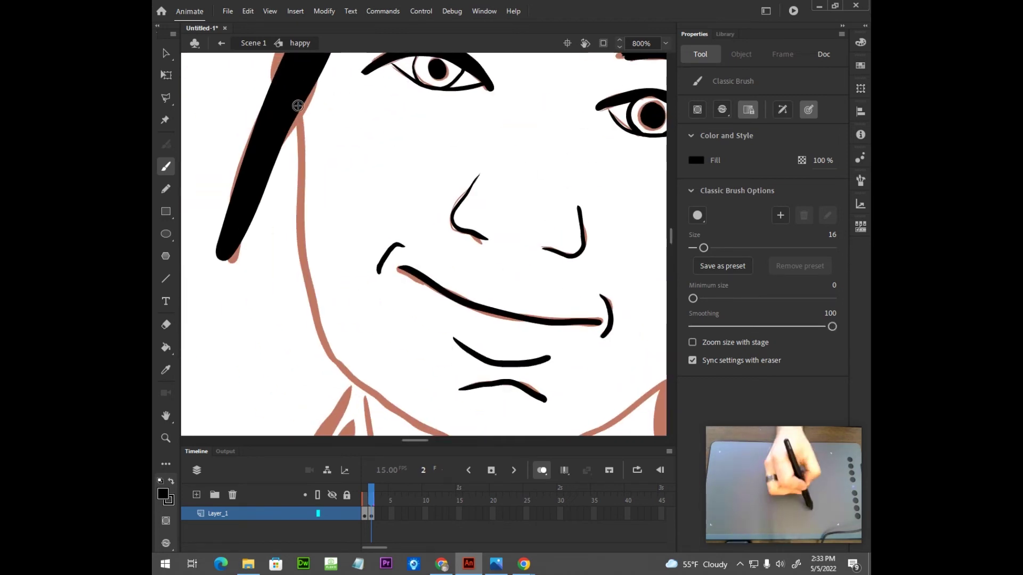
Step: Trace the contour of the face from temple around the jaw and outline the ear
mouse_move(296, 104)
mouse_down()
mouse_move(331, 337)
mouse_move(410, 424)
mouse_up()
mouse_move(404, 416)
mouse_down()
mouse_move(357, 343)
mouse_move(513, 376)
mouse_move(629, 292)
mouse_up()
mouse_move(651, 289)
mouse_down()
mouse_move(529, 366)
mouse_move(602, 187)
mouse_up()
mouse_move(581, 274)
mouse_down()
mouse_move(495, 276)
mouse_move(562, 187)
mouse_up()
drag(501, 298, 497, 247)
drag(461, 276, 534, 360)
mouse_move(459, 282)
mouse_down()
mouse_move(411, 344)
mouse_move(410, 395)
mouse_up()
drag(461, 297, 460, 397)
mouse_move(439, 385)
mouse_down()
mouse_move(428, 320)
mouse_move(440, 267)
mouse_move(455, 251)
mouse_move(521, 389)
mouse_move(464, 388)
mouse_up()
Step: Enlarge the brush to size 32 and fill in the hair around the head, the side strand and the bun
key(bracketright)
drag(544, 107, 439, 394)
mouse_move(415, 213)
mouse_down()
mouse_move(424, 181)
mouse_move(449, 334)
mouse_move(424, 224)
mouse_up()
mouse_move(429, 280)
mouse_down()
mouse_move(440, 384)
mouse_move(413, 433)
mouse_up()
drag(419, 419, 471, 265)
drag(442, 107, 392, 356)
drag(381, 206, 377, 346)
drag(386, 278, 380, 356)
drag(374, 165, 410, 287)
drag(341, 96, 444, 305)
drag(362, 230, 445, 330)
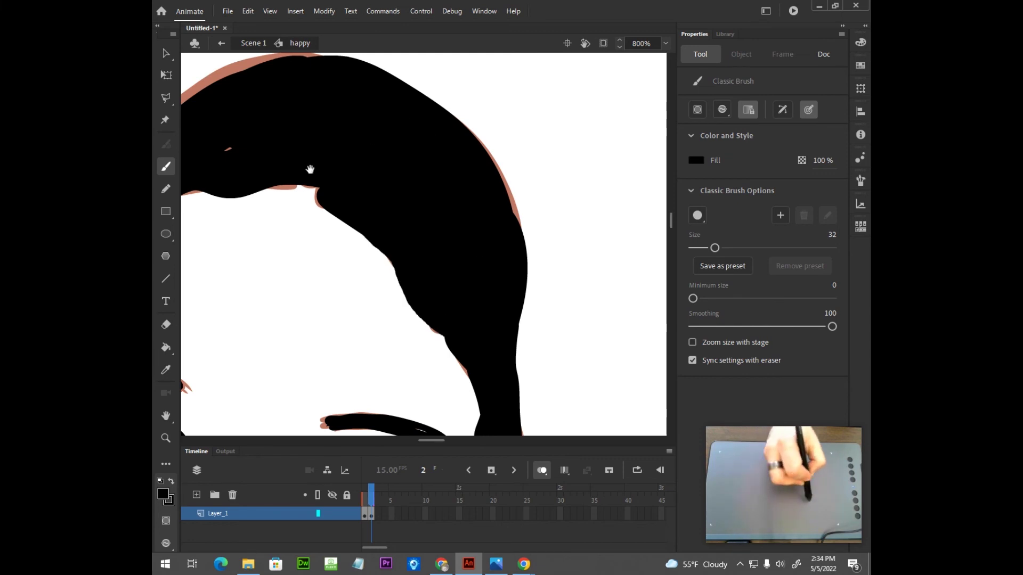
drag(310, 169, 500, 235)
drag(506, 140, 373, 183)
mouse_move(252, 338)
mouse_down()
mouse_move(328, 182)
mouse_move(250, 362)
mouse_up()
Step: Trace the hair strand beside the neck, the neckline below it and the collarbone stroke near the bun
drag(320, 415, 354, 64)
drag(354, 235, 388, 163)
drag(393, 103, 304, 273)
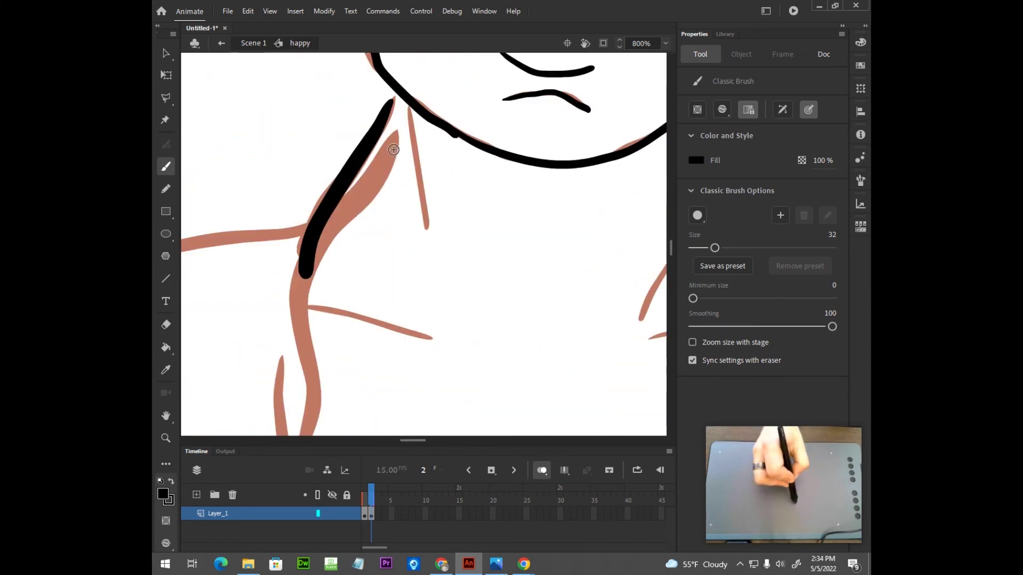
drag(395, 137, 306, 272)
mouse_move(319, 319)
mouse_down()
mouse_move(324, 229)
mouse_move(309, 213)
mouse_up()
drag(266, 159, 282, 304)
mouse_move(636, 107)
mouse_down()
mouse_move(305, 290)
mouse_move(362, 210)
mouse_up()
drag(412, 188, 483, 232)
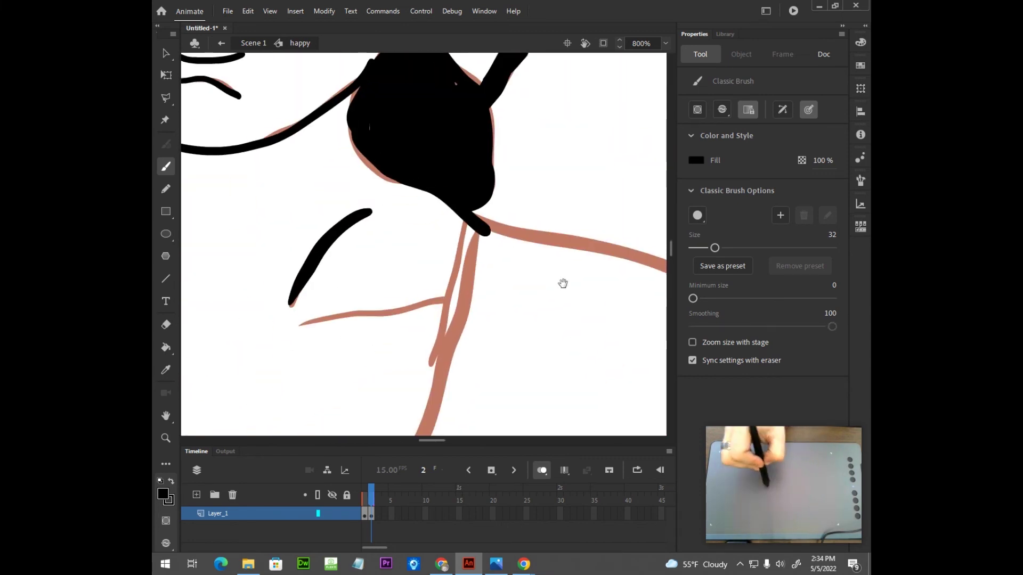
Step: Trace the shoulder and upper arm on the bun side and the long neckline running down from the bun
drag(564, 283, 461, 228)
mouse_move(380, 165)
mouse_down()
mouse_move(534, 206)
mouse_move(653, 295)
mouse_up()
drag(654, 297, 580, 212)
drag(582, 214, 605, 408)
drag(319, 138, 404, 181)
mouse_move(380, 137)
mouse_down()
mouse_move(381, 162)
mouse_move(205, 434)
mouse_up()
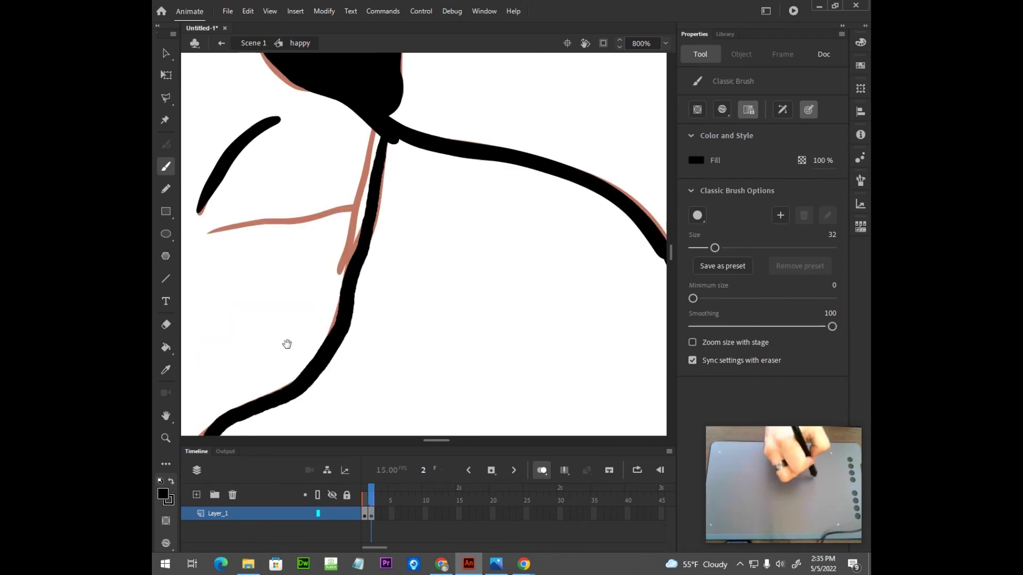
Step: Trace the remaining collarbone lines and the thin strap line beside the neckline
drag(288, 342, 371, 372)
drag(284, 263, 446, 223)
drag(453, 157, 430, 288)
drag(298, 159, 596, 373)
drag(365, 210, 476, 243)
Step: Trace the neck line below the jaw, redoing the first attempt, and trace the shoulder opposite the bun
drag(447, 123, 455, 285)
drag(462, 181, 482, 302)
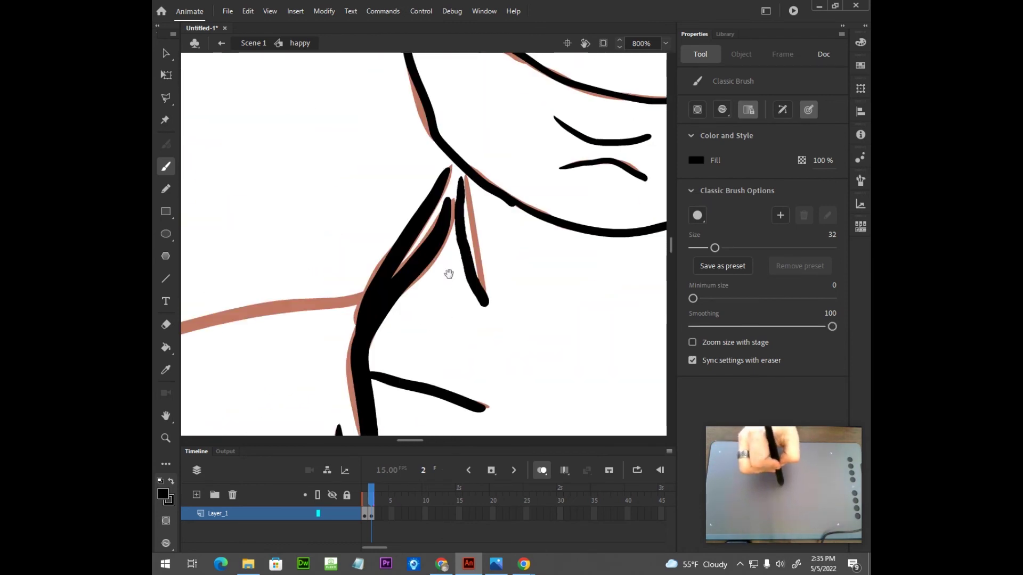
drag(347, 304, 446, 288)
key(ctrl+z)
drag(567, 160, 584, 280)
drag(458, 286, 554, 257)
drag(554, 247, 347, 286)
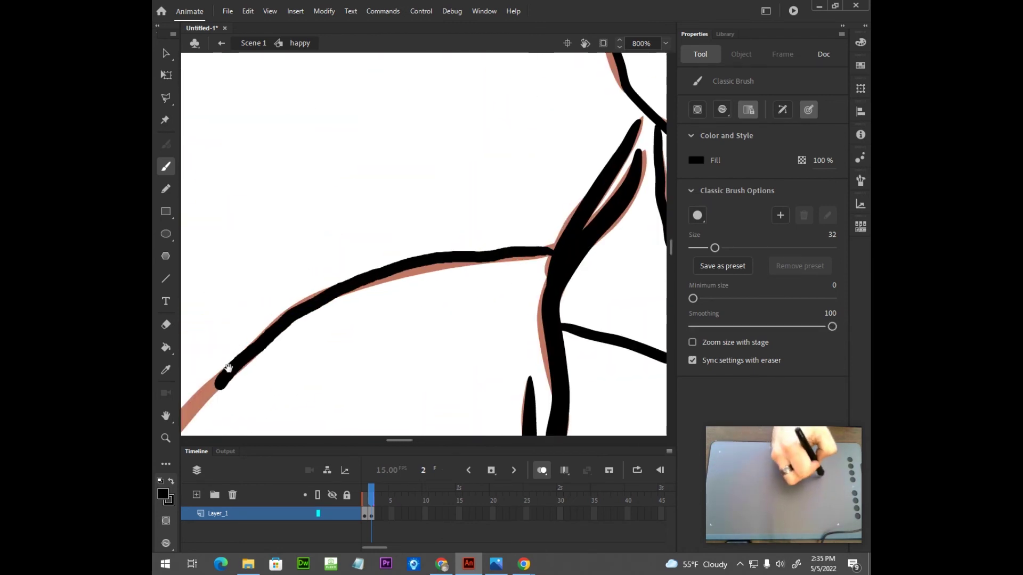
key(ctrl+minus)
key(ctrl+minus)
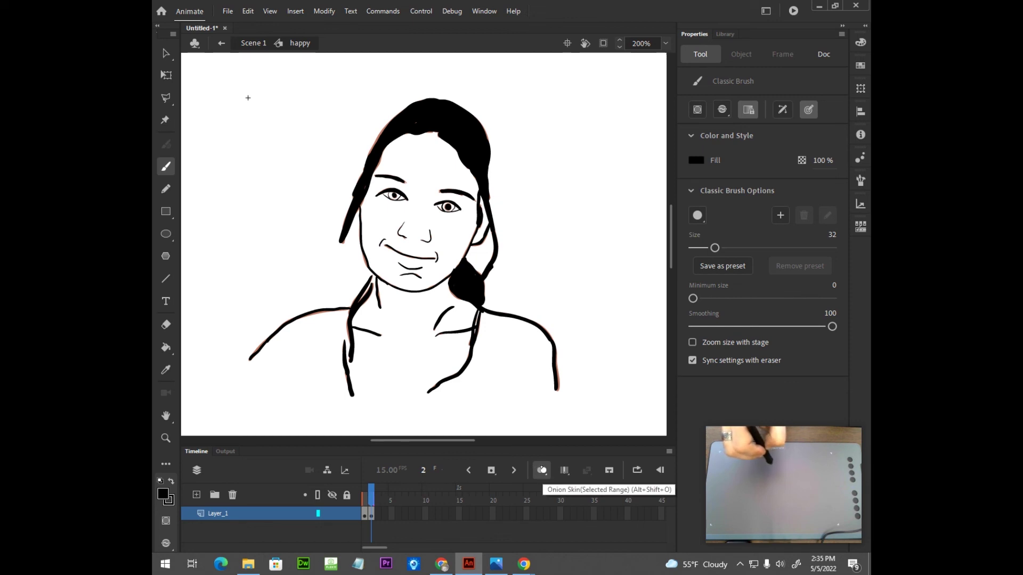
Step: Turn off onion skinning and scrub between frames 1 and 2 to compare the two drawings
click(542, 470)
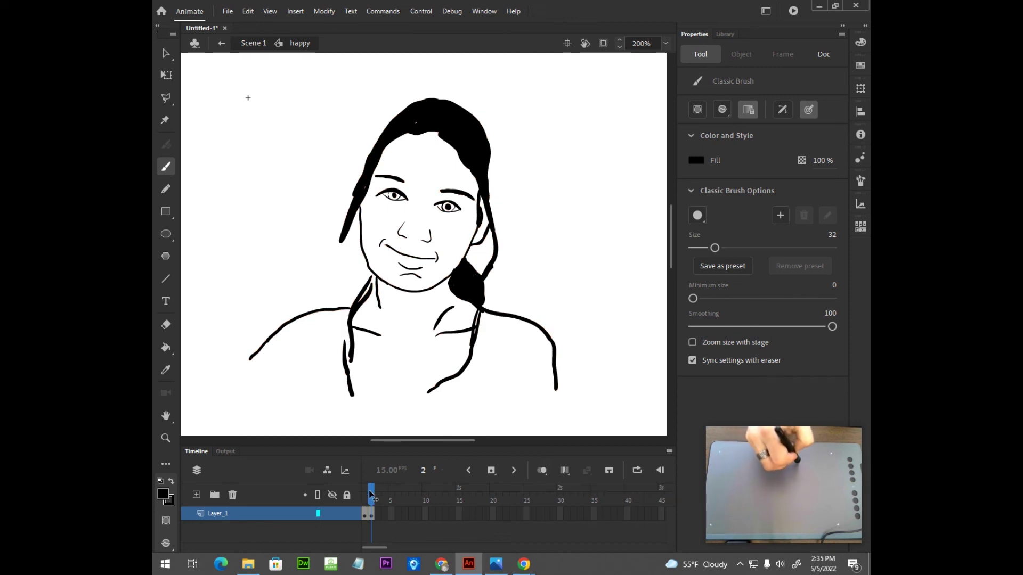
drag(372, 491, 372, 495)
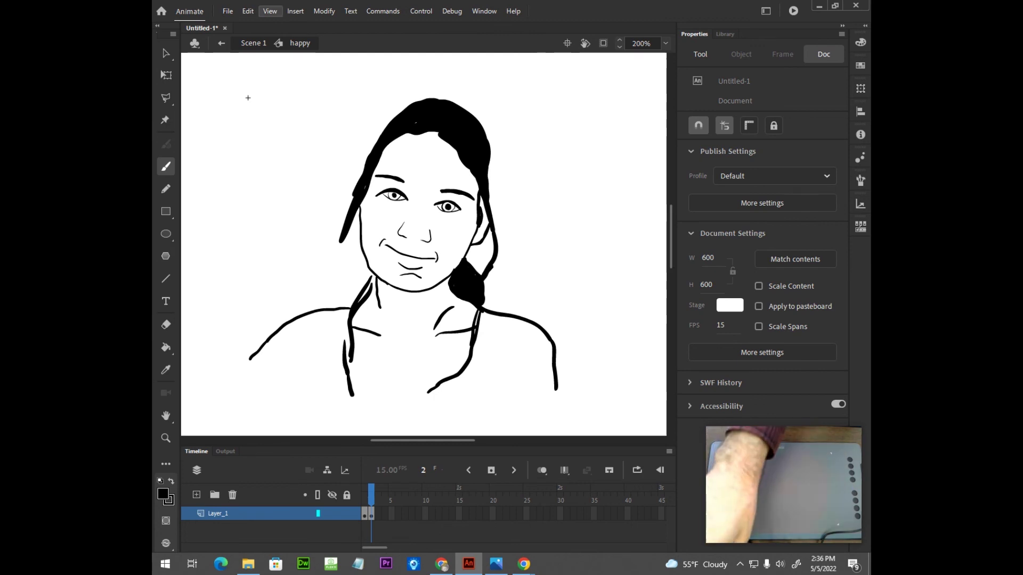
Step: Back in Scene 1, extend the art layer to frame 15 and test the movie
click(221, 44)
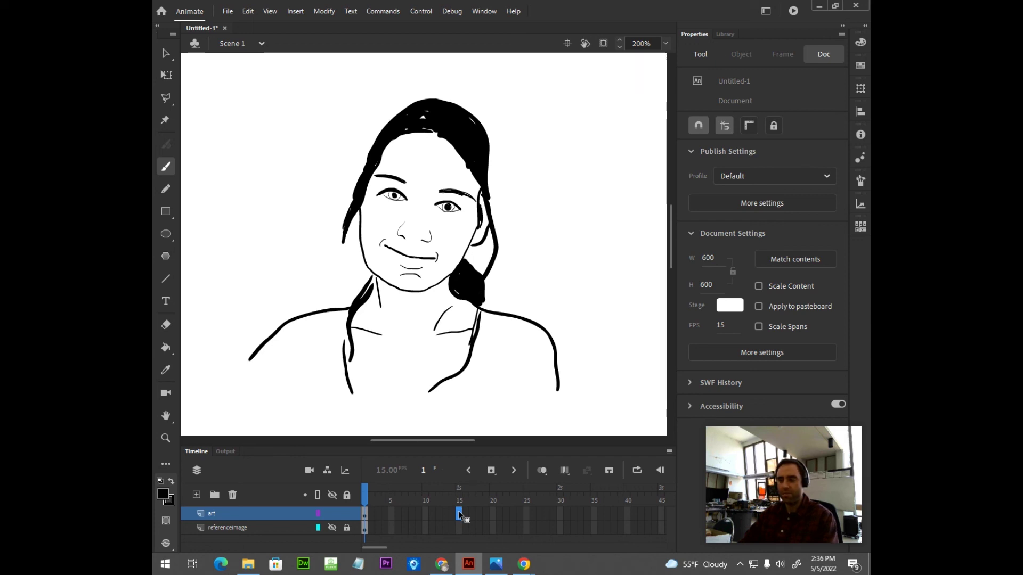
key(F5)
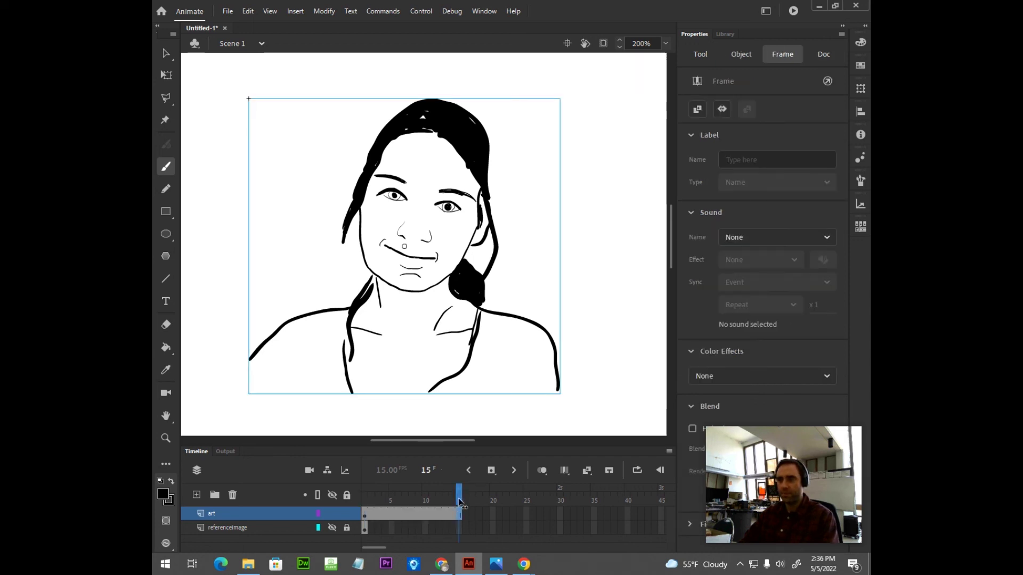
key(ctrl+Return)
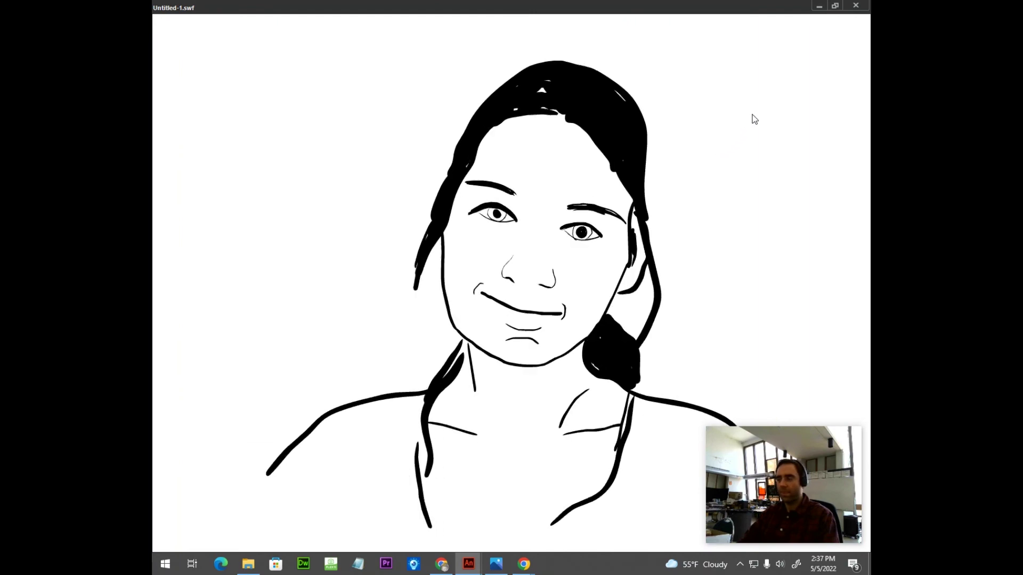